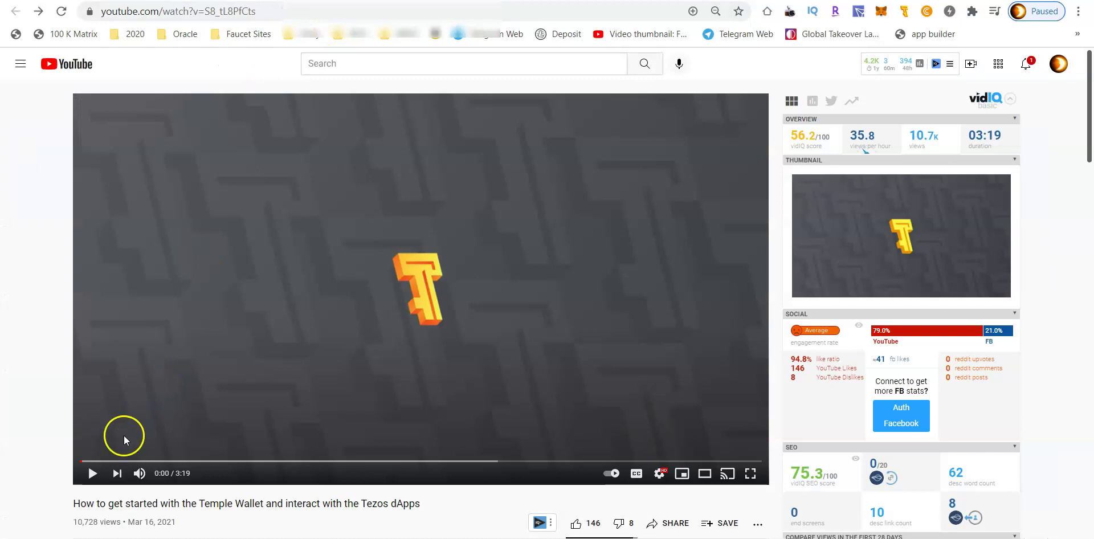
Step: Play the video on getting started with the Temple Wallet in full screen
left_click(93, 478)
left_click(751, 479)
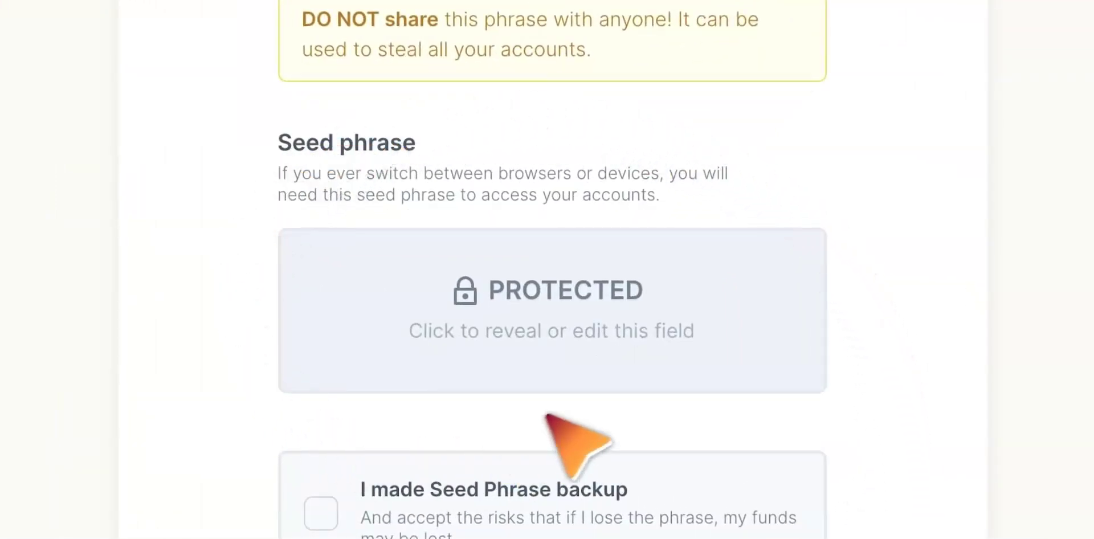
left_click(597, 365)
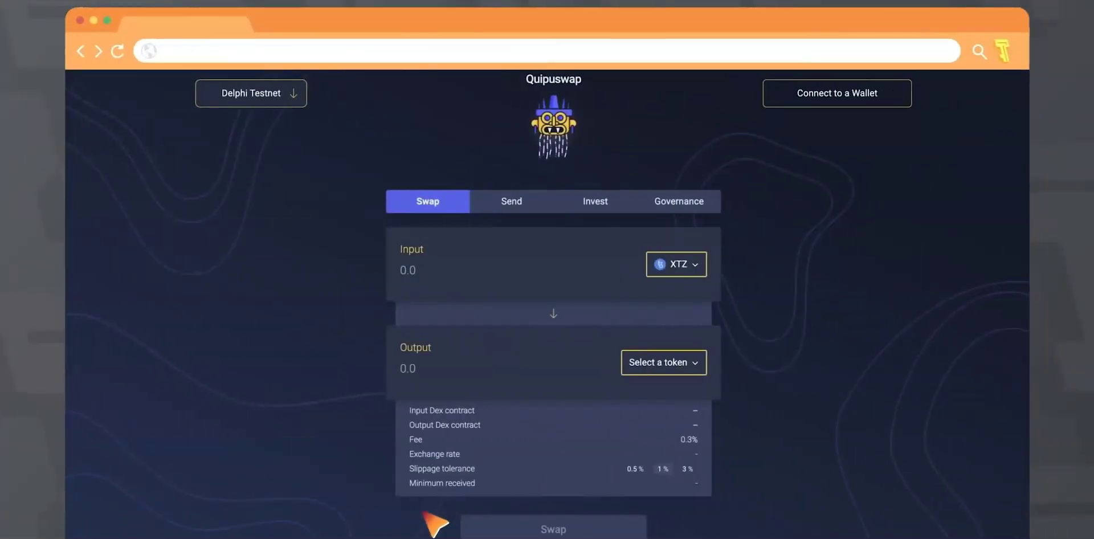
left_click(842, 104)
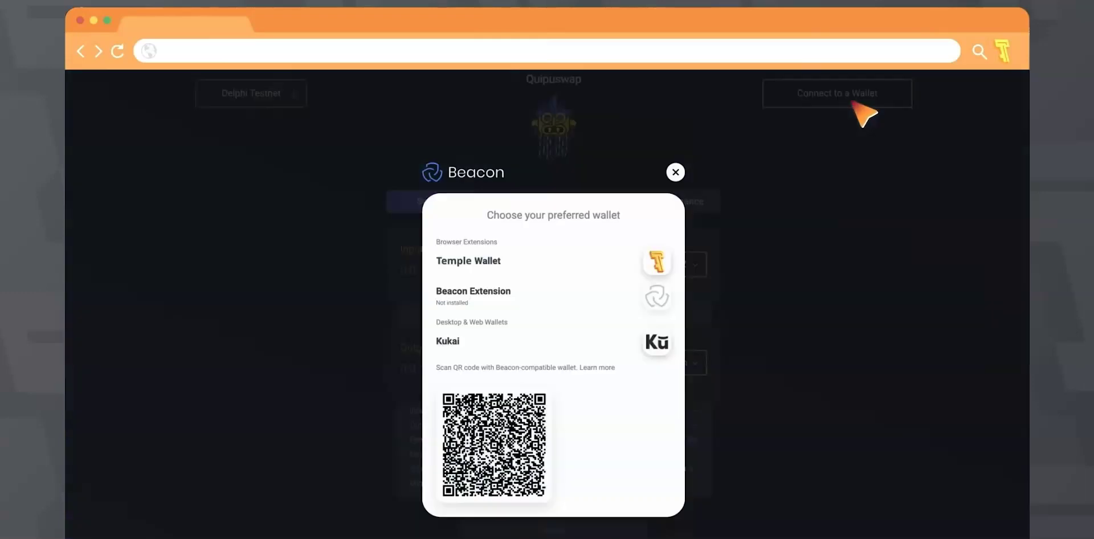
left_click(583, 257)
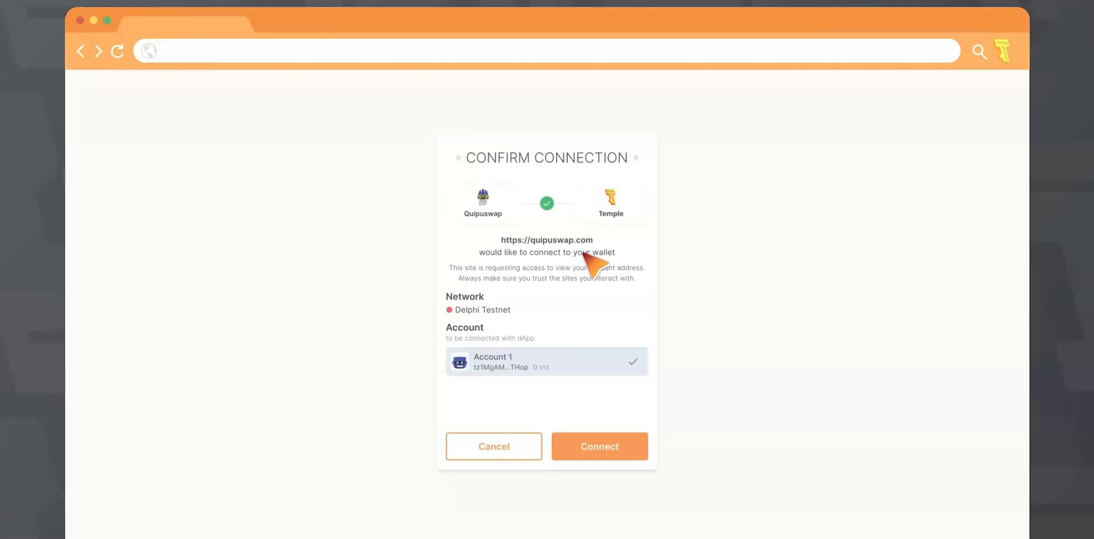
left_click(608, 445)
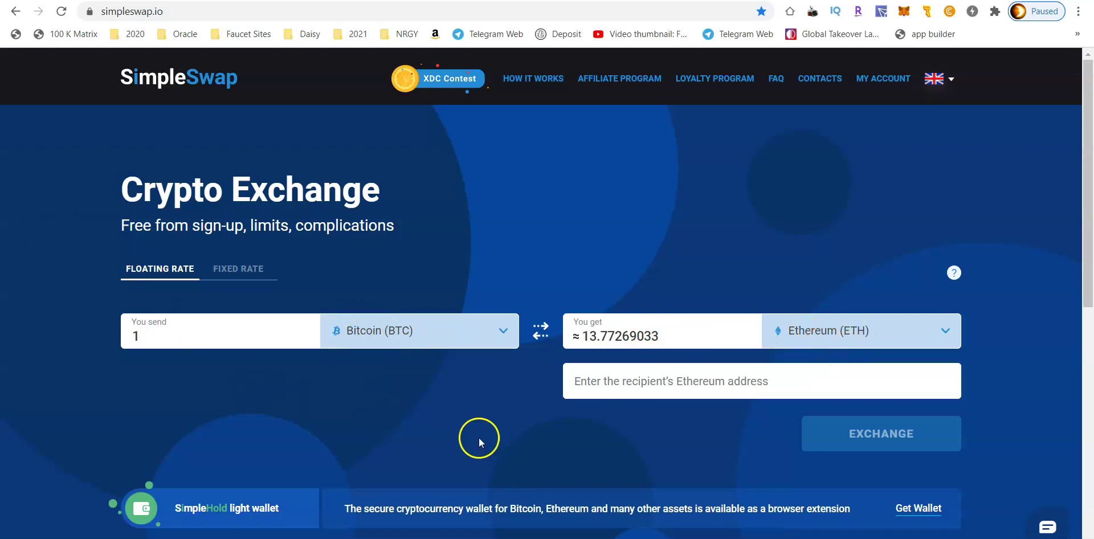
Step: Set the SimpleSwap exchange pair to send TRON (TRX) and receive Tezos (XTZ)
left_click(448, 344)
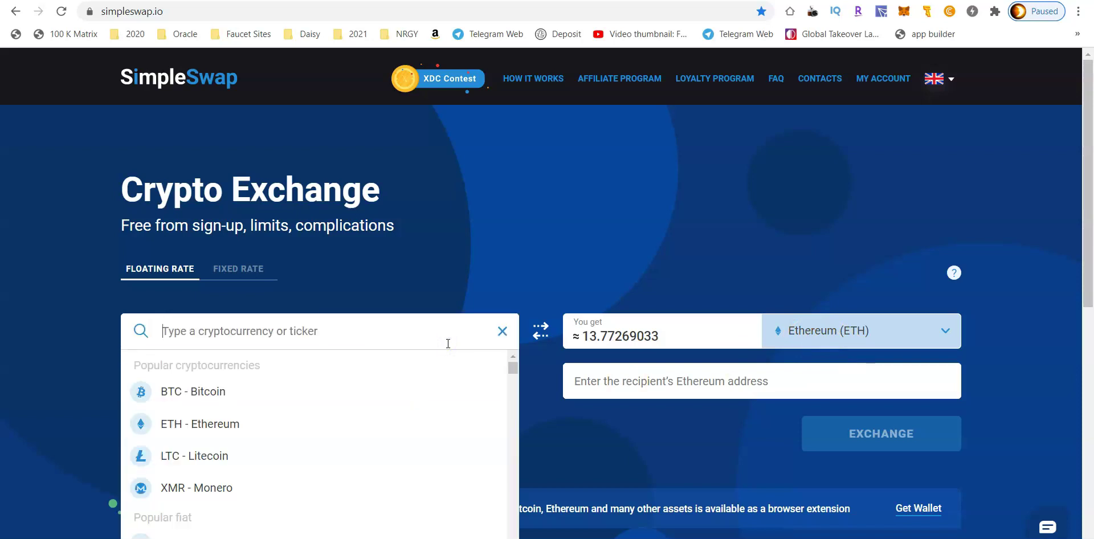
type("tro")
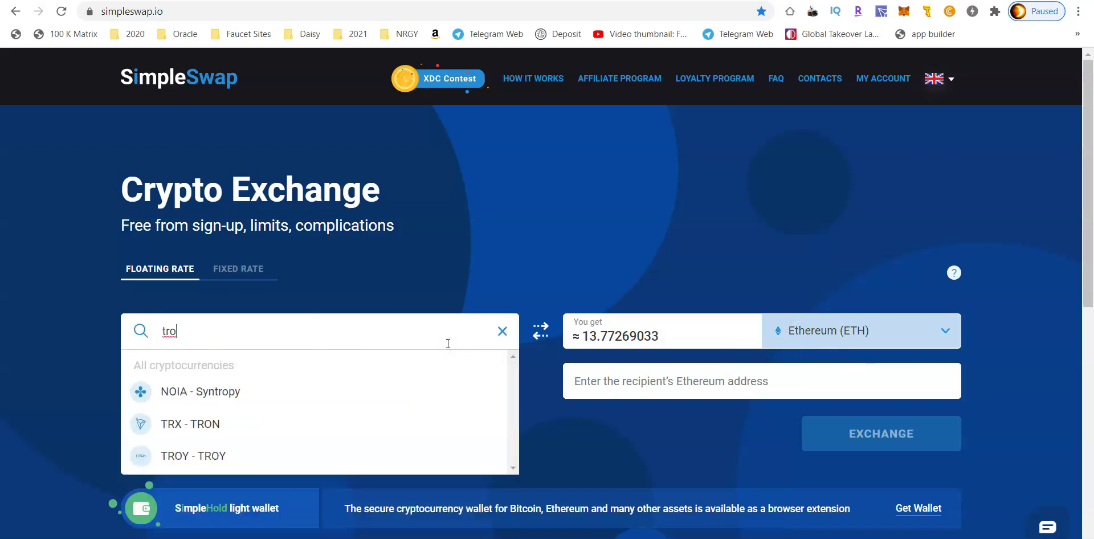
type("n")
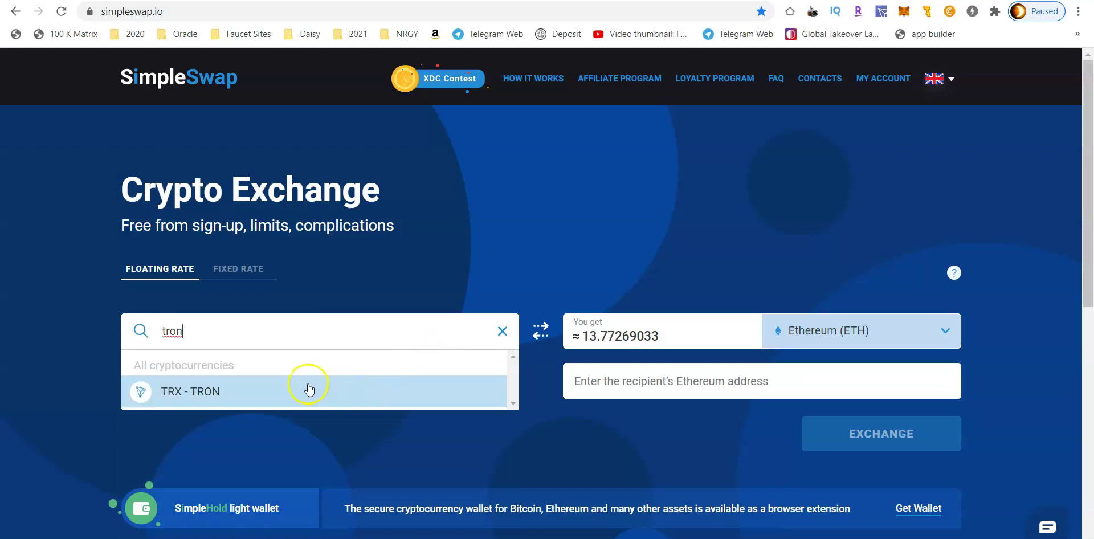
left_click(307, 388)
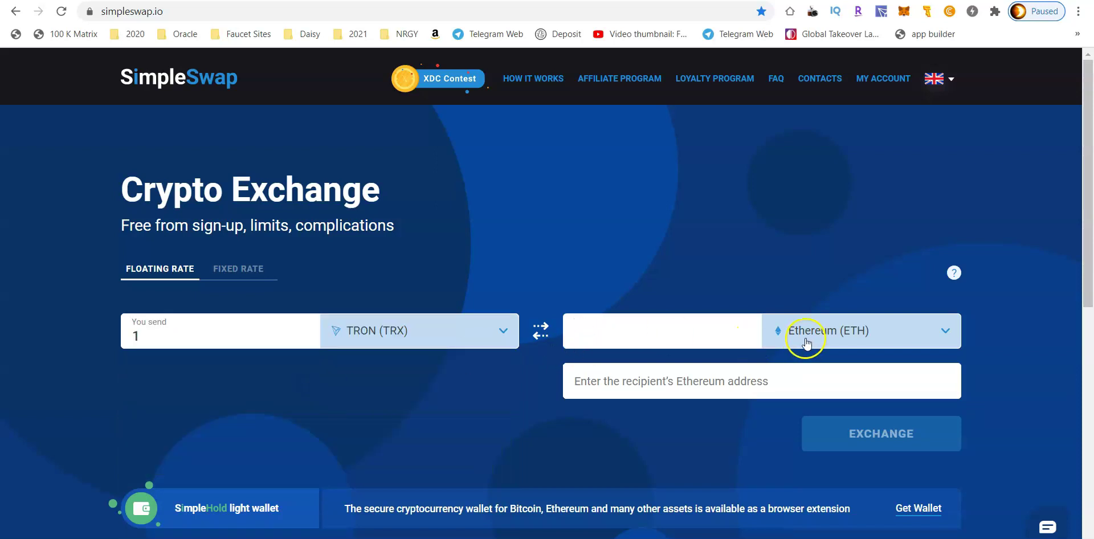
left_click(805, 339)
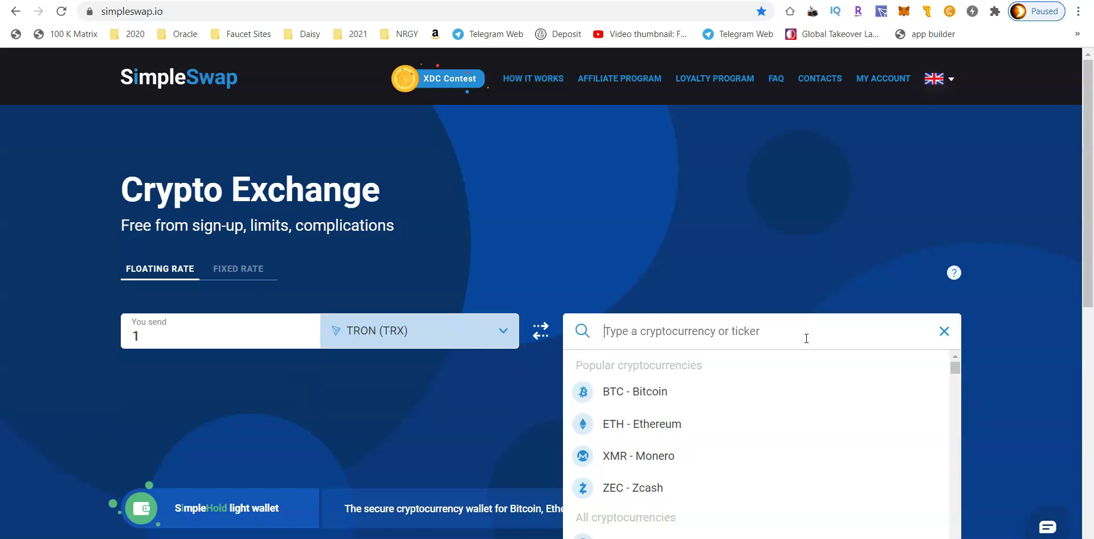
type("tezo")
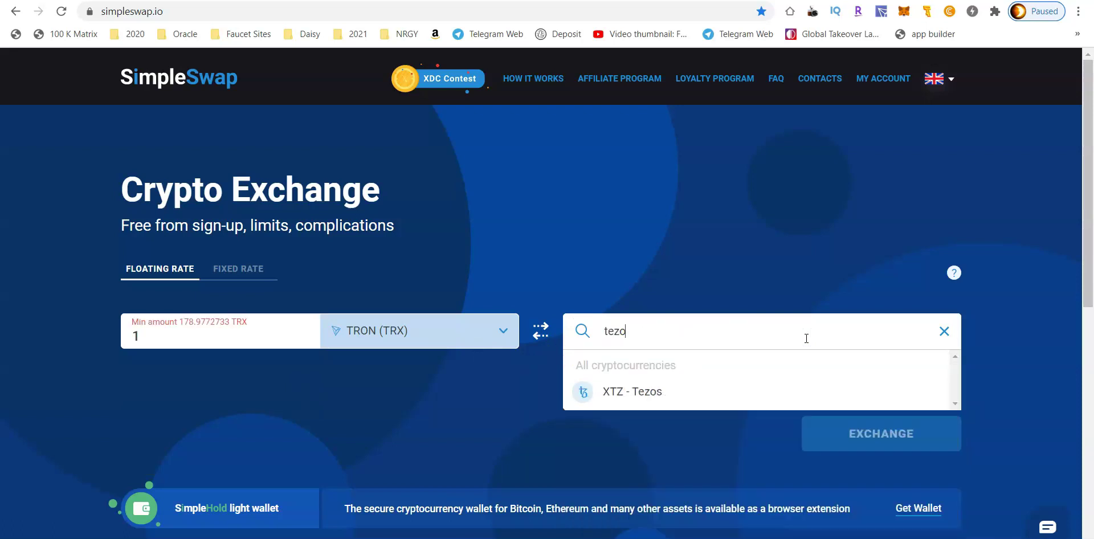
left_click(652, 390)
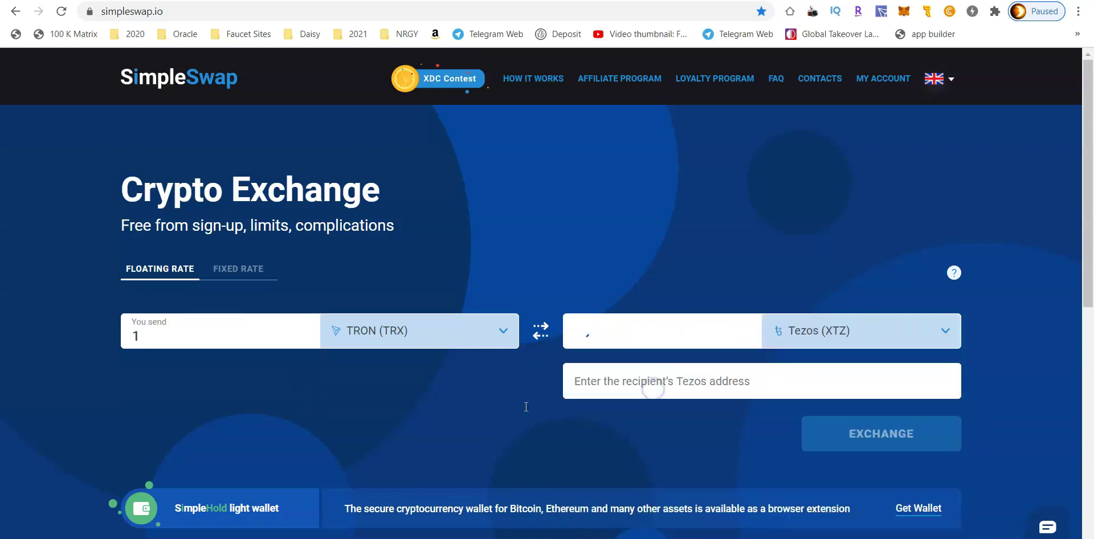
Step: Set the amount of TRON to send to 180
left_click(207, 340)
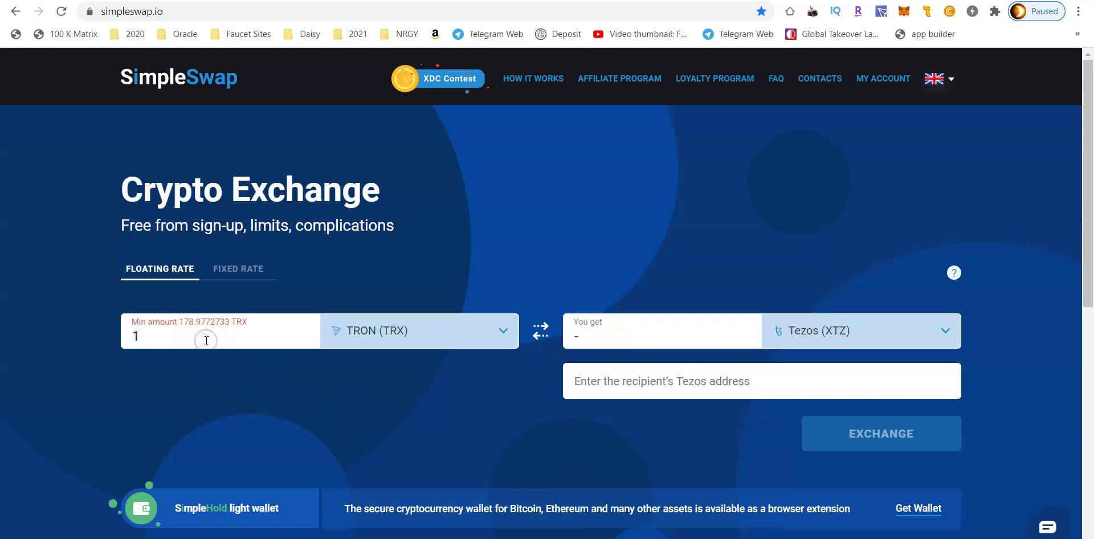
type("80")
key("BackSpace")
key("BackSpace")
key("BackSpace")
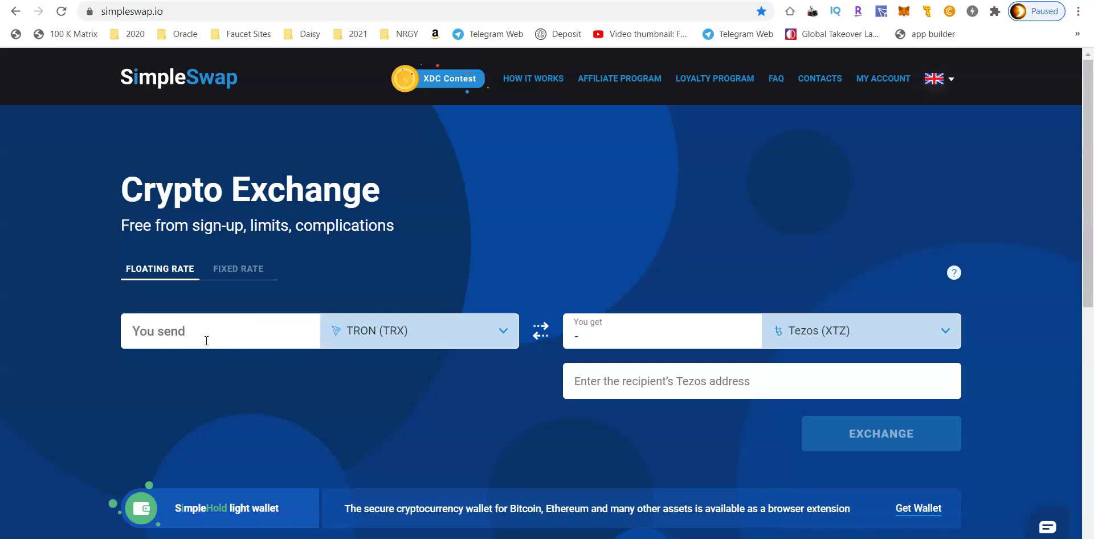
type("1")
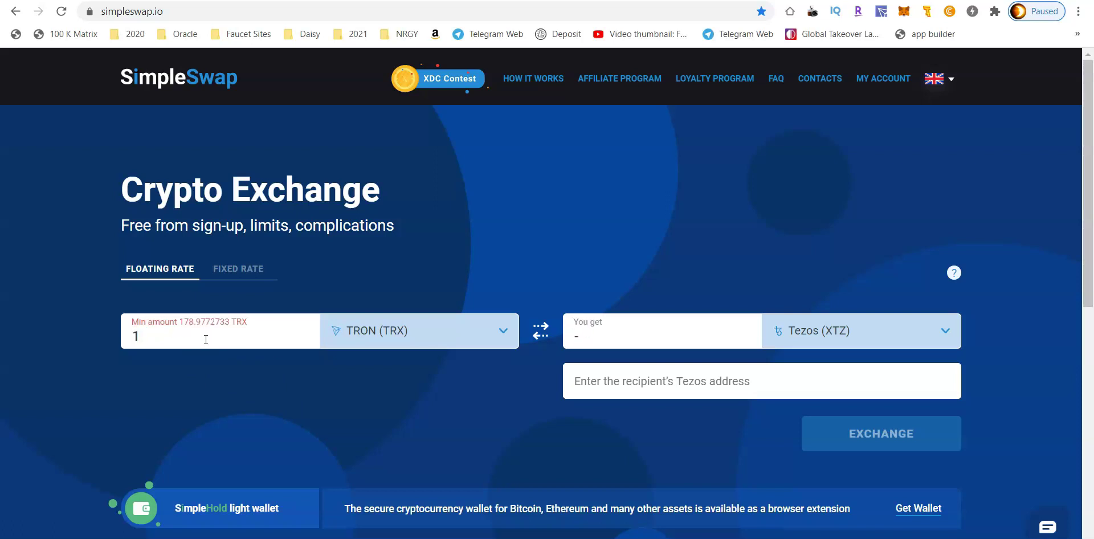
type("80")
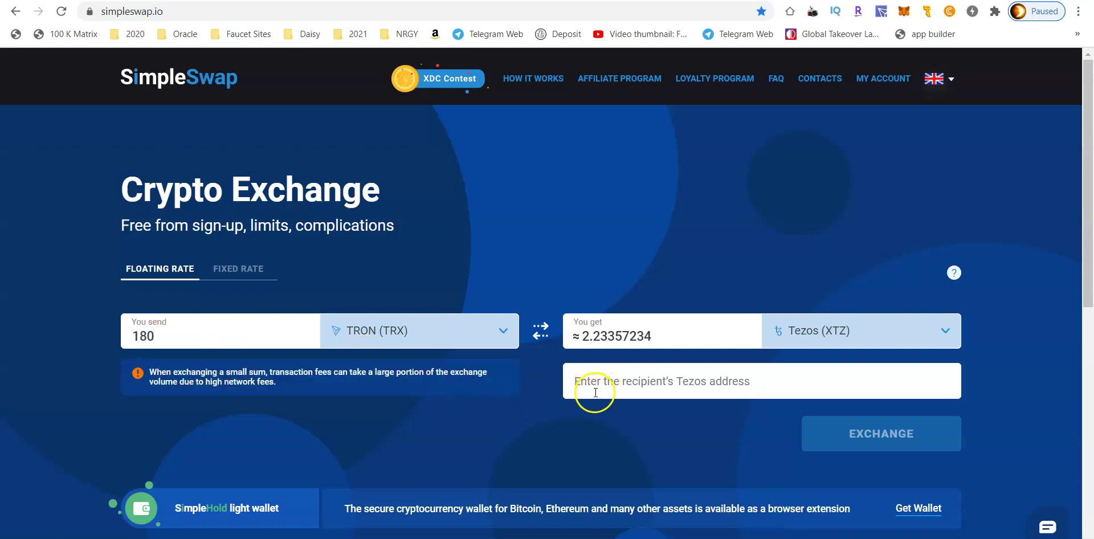
Step: Copy the account's Tezos receiving address from the Temple Wallet extension
left_click(928, 11)
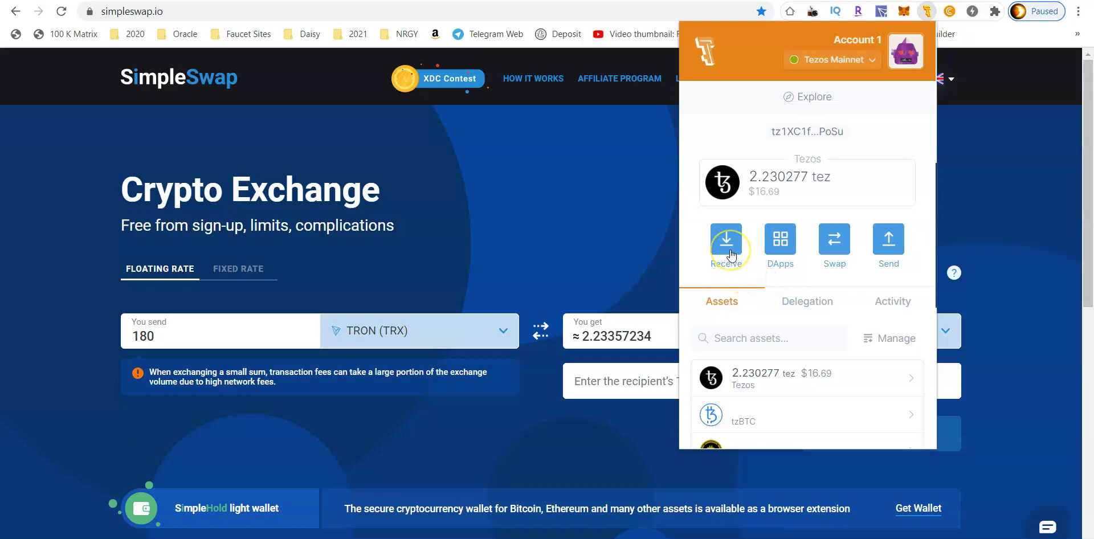
left_click(730, 251)
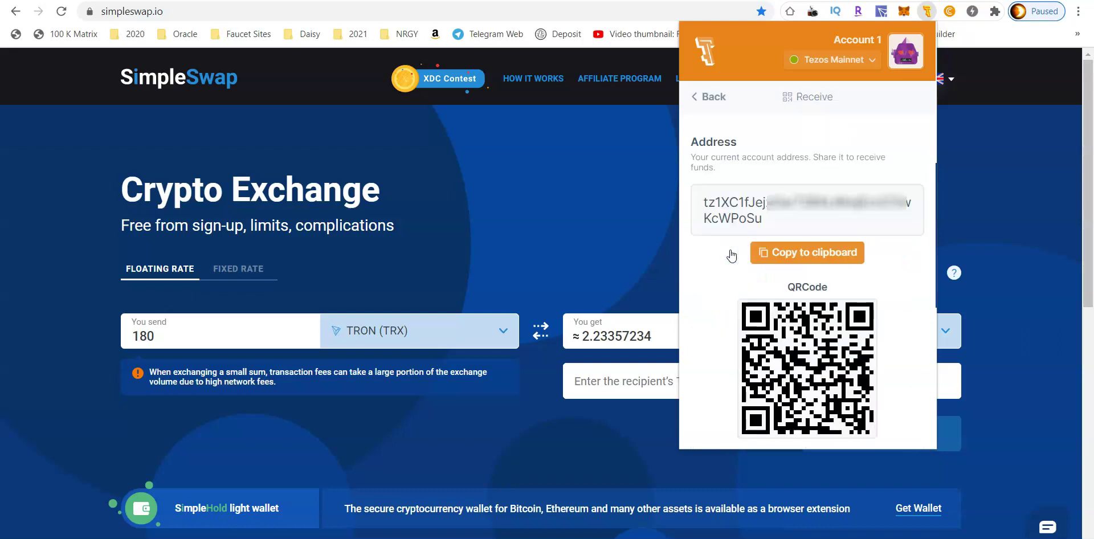
left_click(808, 258)
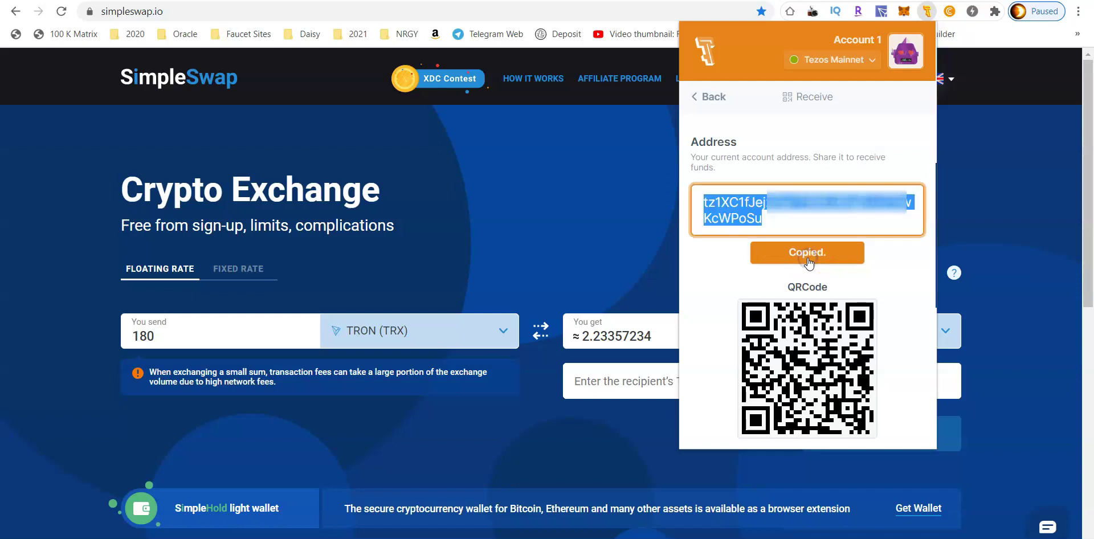
Step: Paste the copied wallet address as the recipient's Tezos address and submit the exchange
left_click(591, 389)
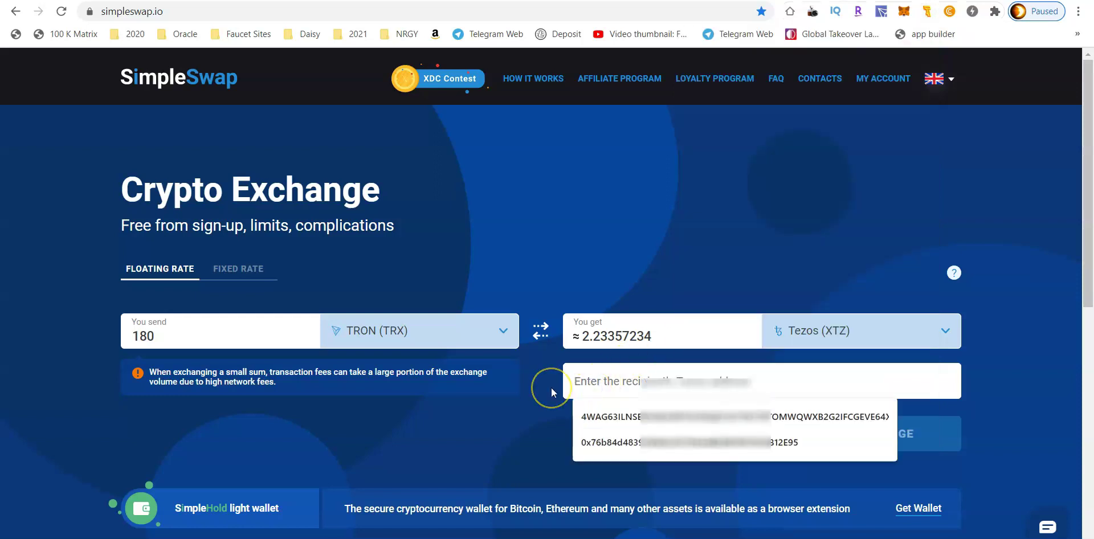
key("ctrl+v")
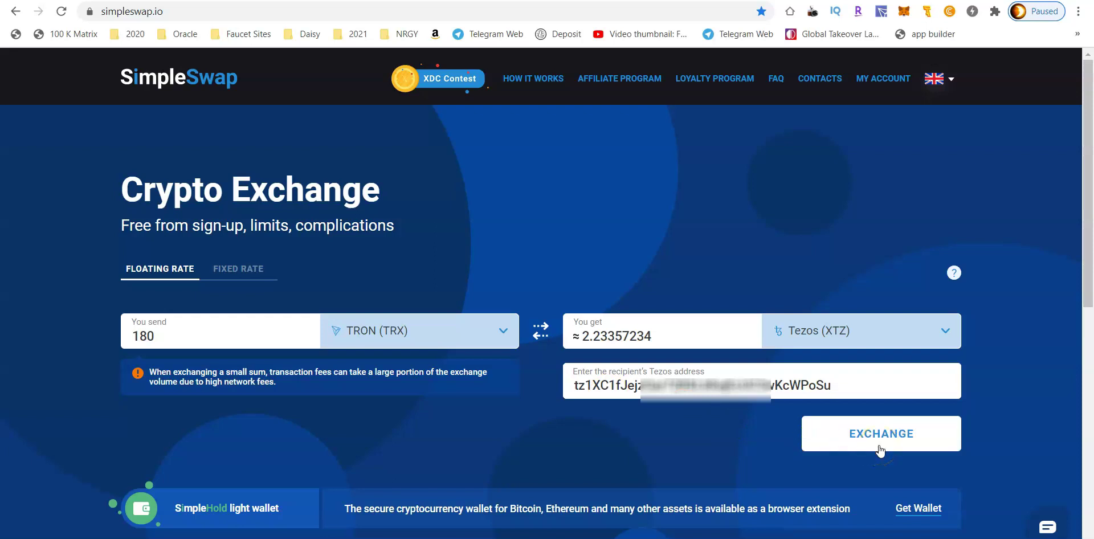
left_click(880, 450)
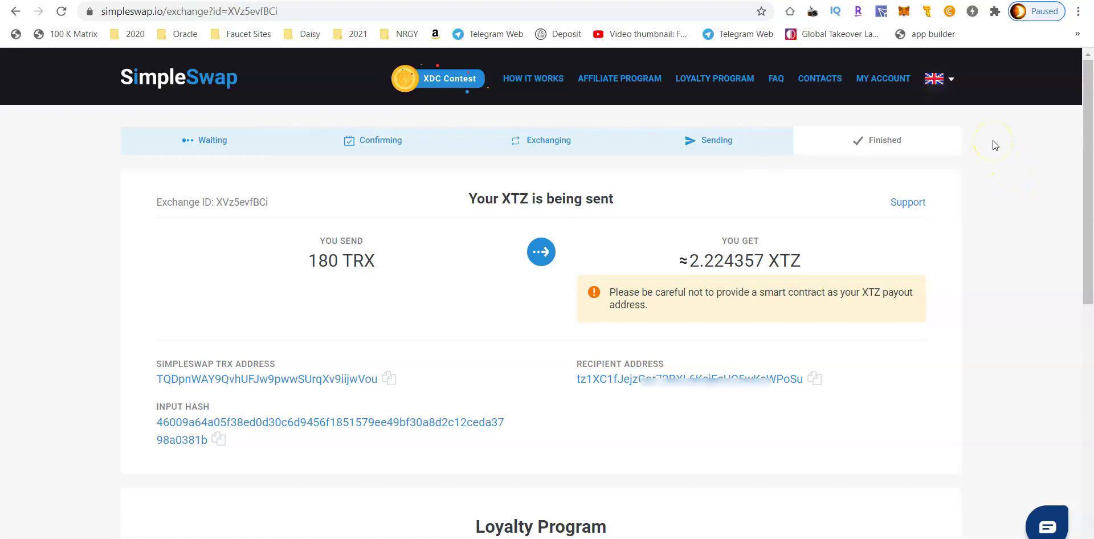
Step: Check the TRX transaction history in the Tron wallet extension and the Tezos balance in the Temple Wallet
left_click(881, 12)
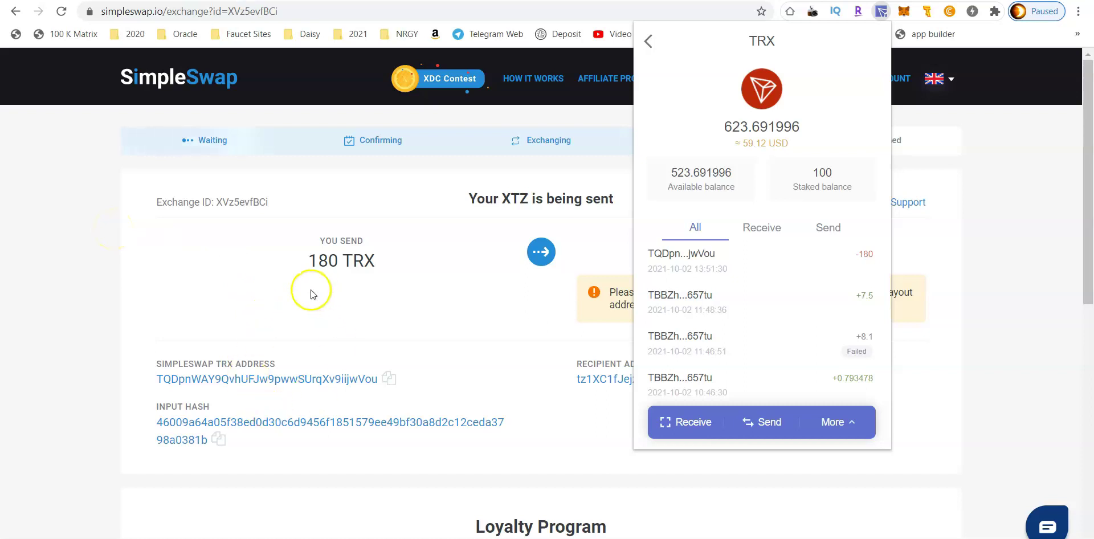
left_click(410, 196)
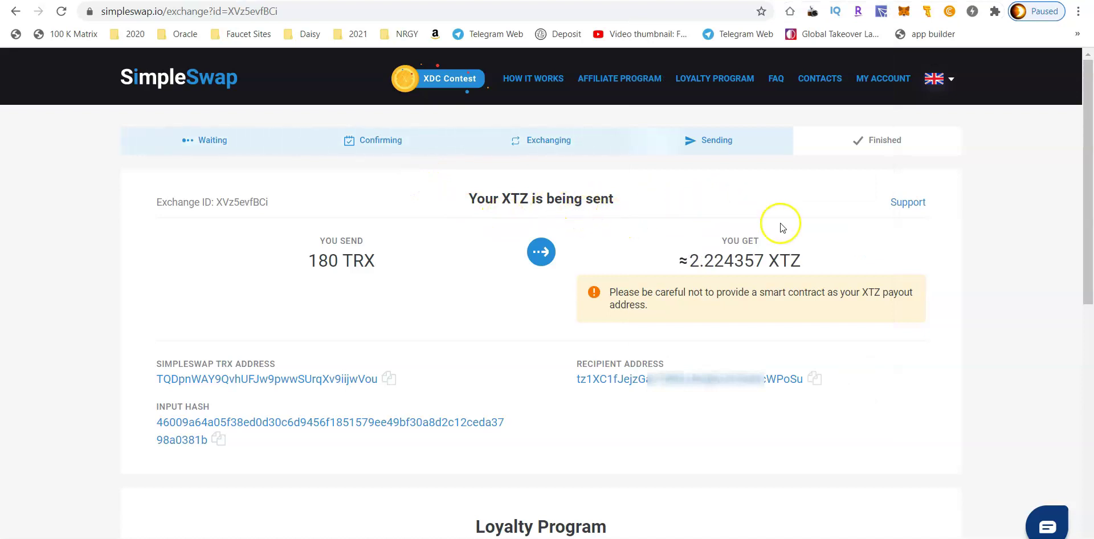
left_click(926, 19)
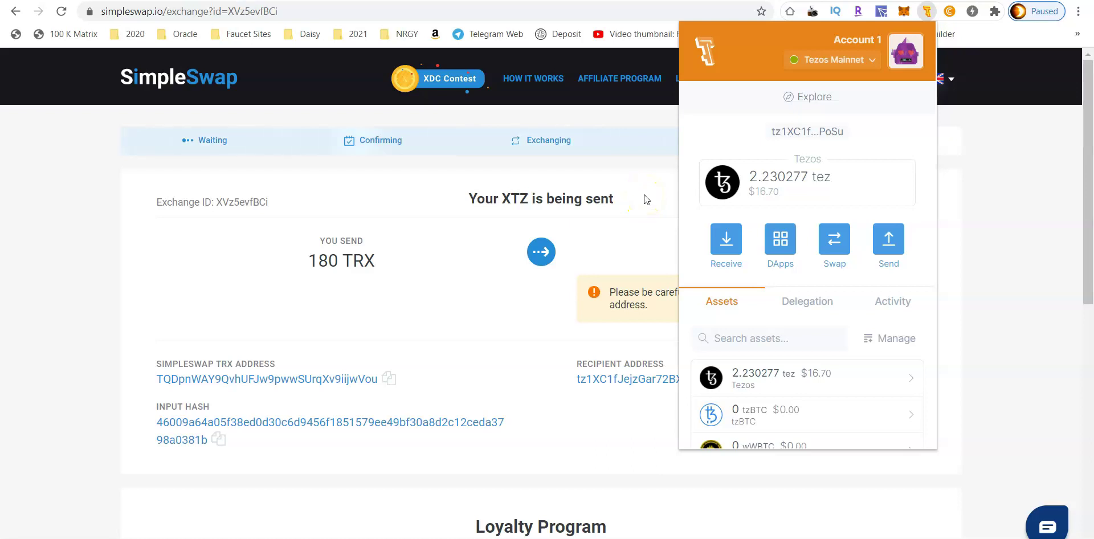
Step: Switch to the CoinMarketCap page for Tezos and examine its price, market statistics, USD chart and live data
left_click(625, 2)
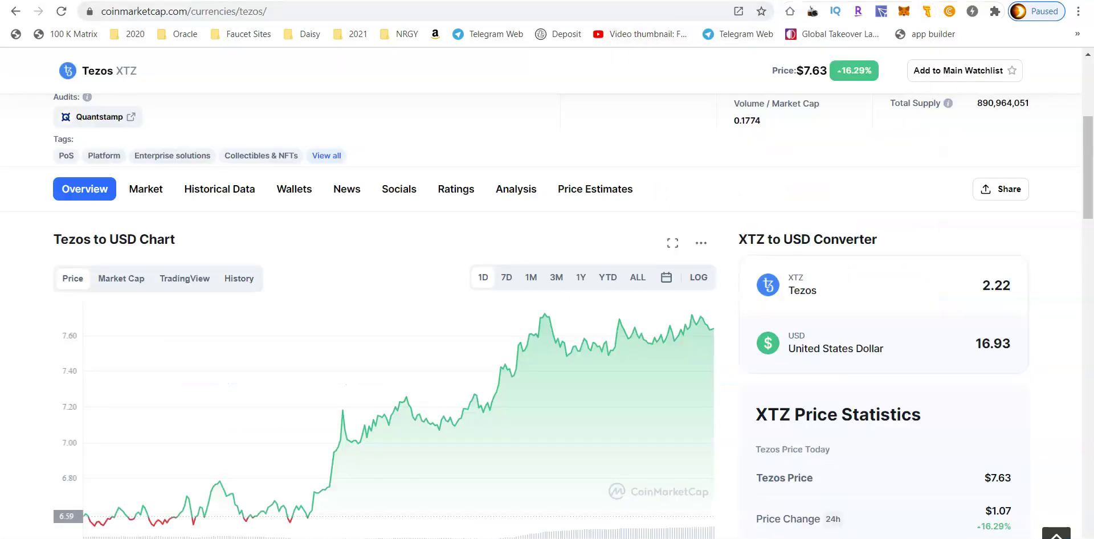
scroll(376, 285, "up", 5)
mouse_move(267, 100)
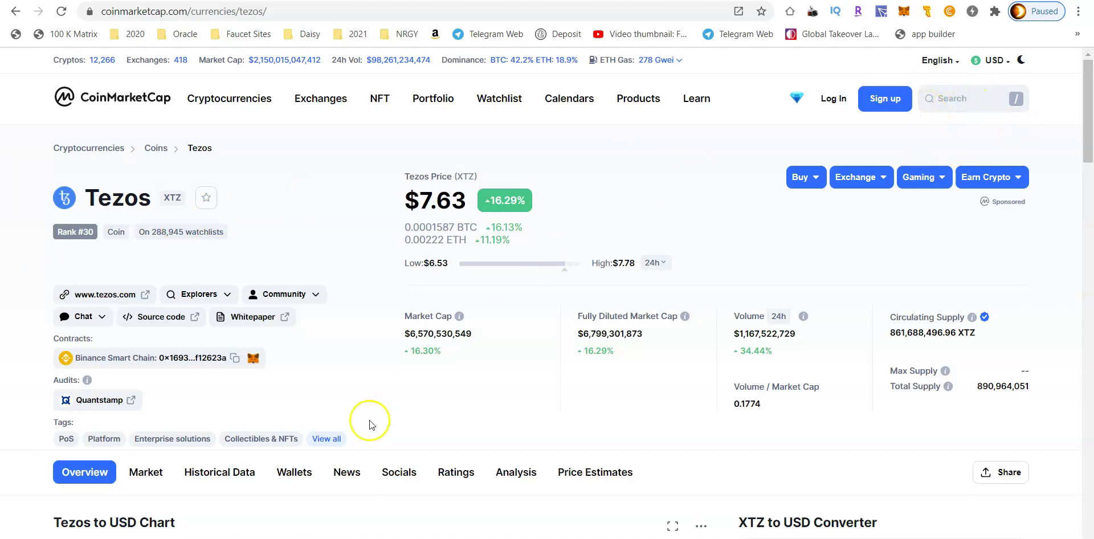
scroll(370, 422, "down", 4)
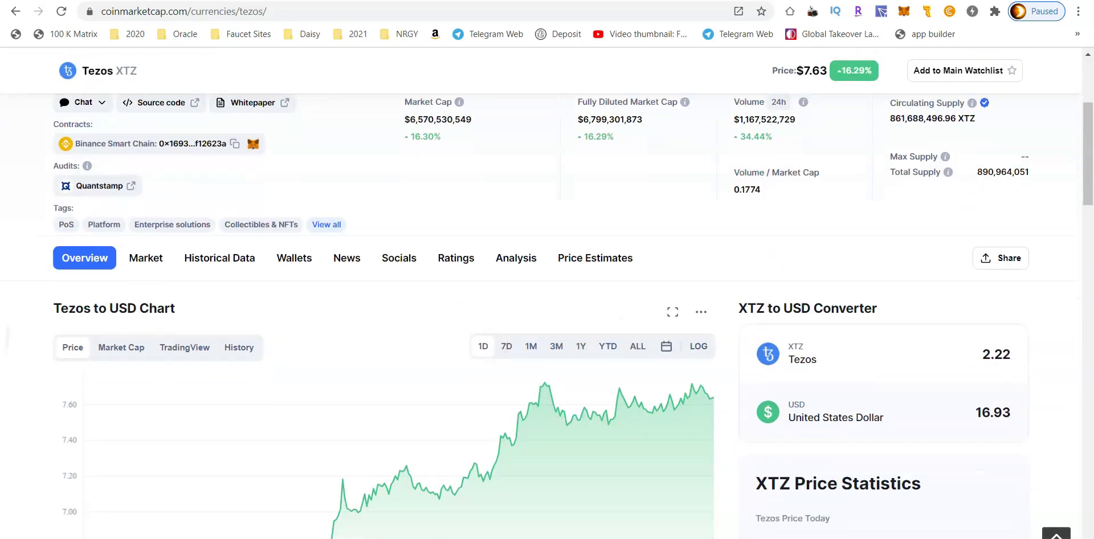
scroll(547, 293, "up", 4)
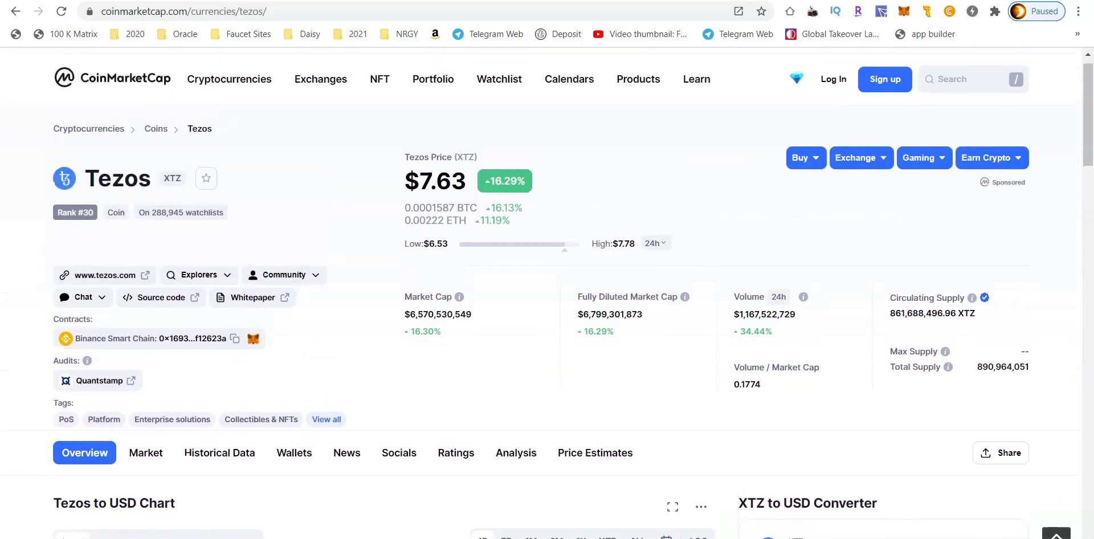
scroll(369, 419, "down", 15)
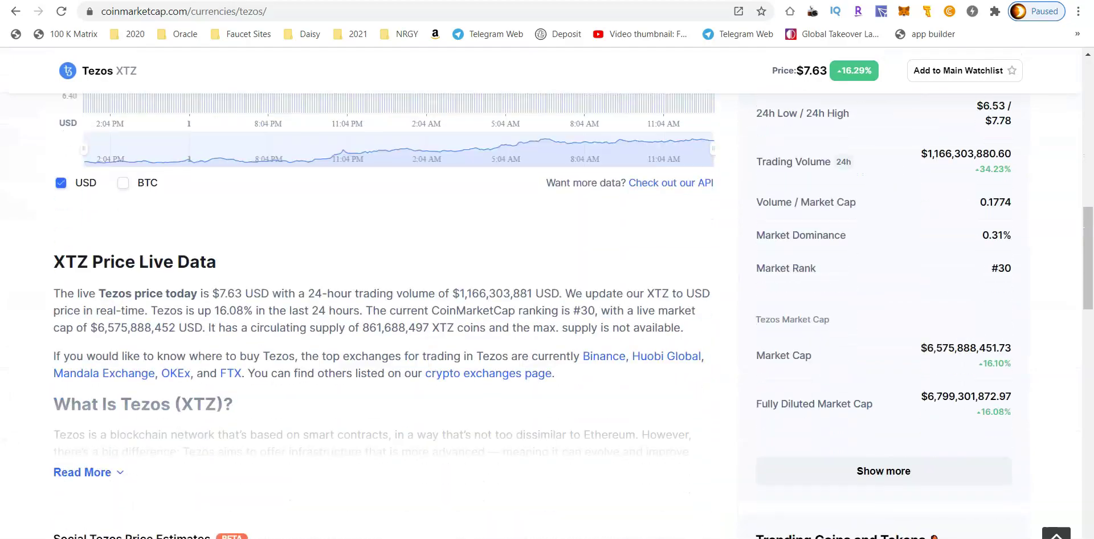
key("super+Tab")
key("Escape")
scroll(370, 422, "up", 4)
scroll(370, 342, "up", 5)
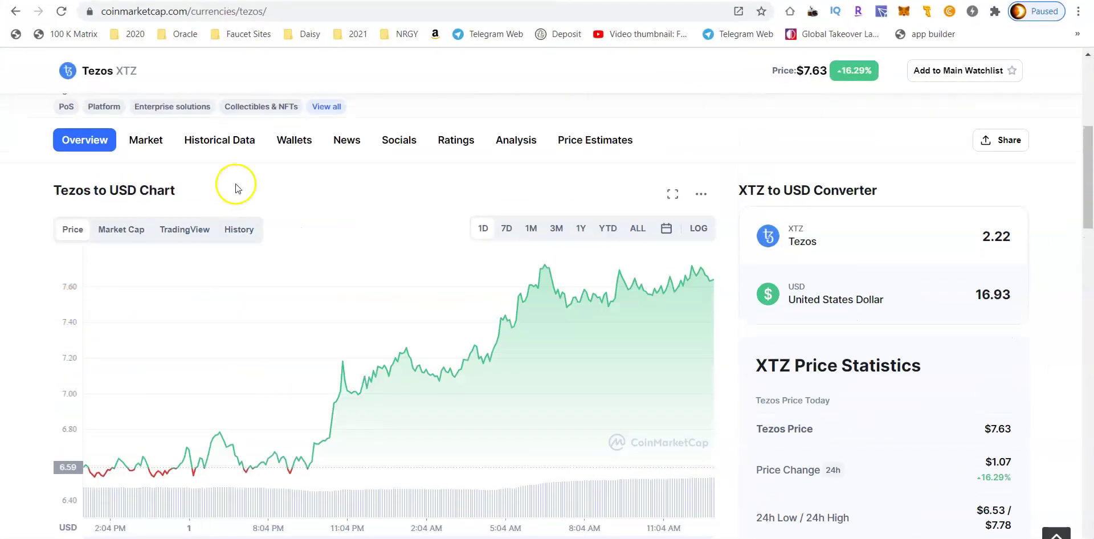
Step: Review the exchanges listed under the Tezos markets and return to the coin's overview with the XTZ to USD converter
left_click(159, 147)
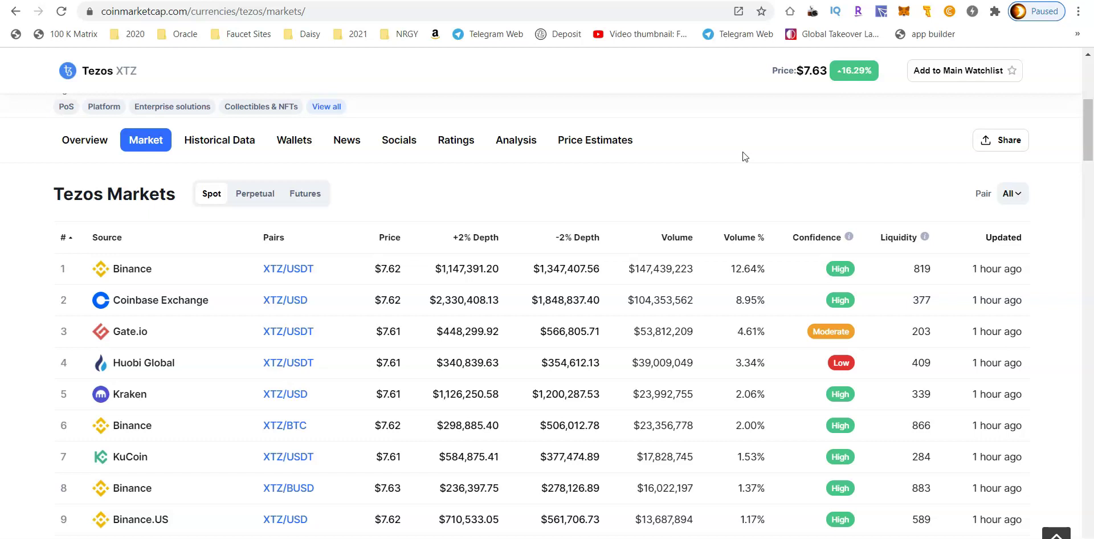
scroll(743, 151, "up", 6)
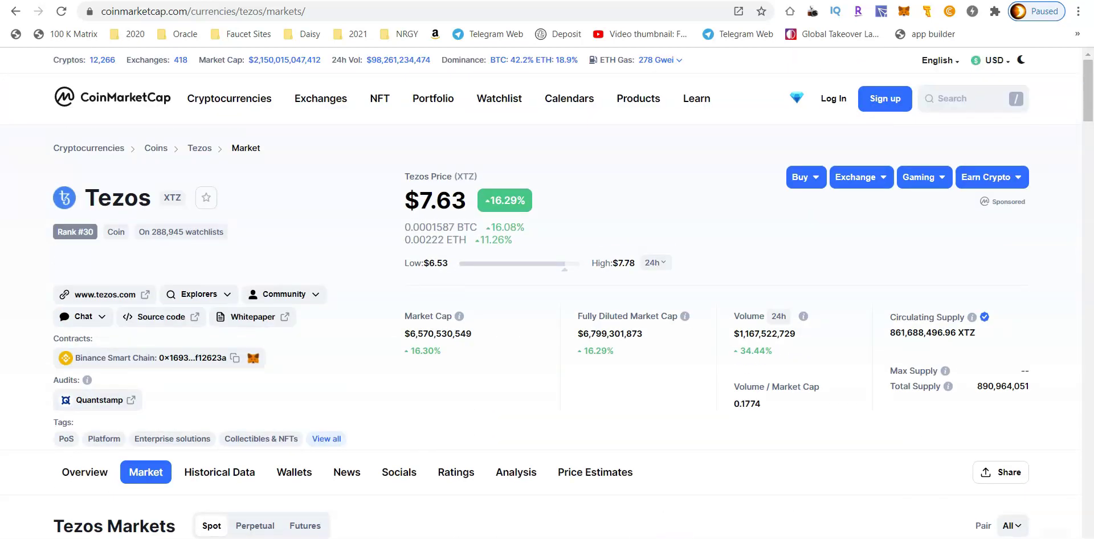
scroll(547, 285, "down", 2)
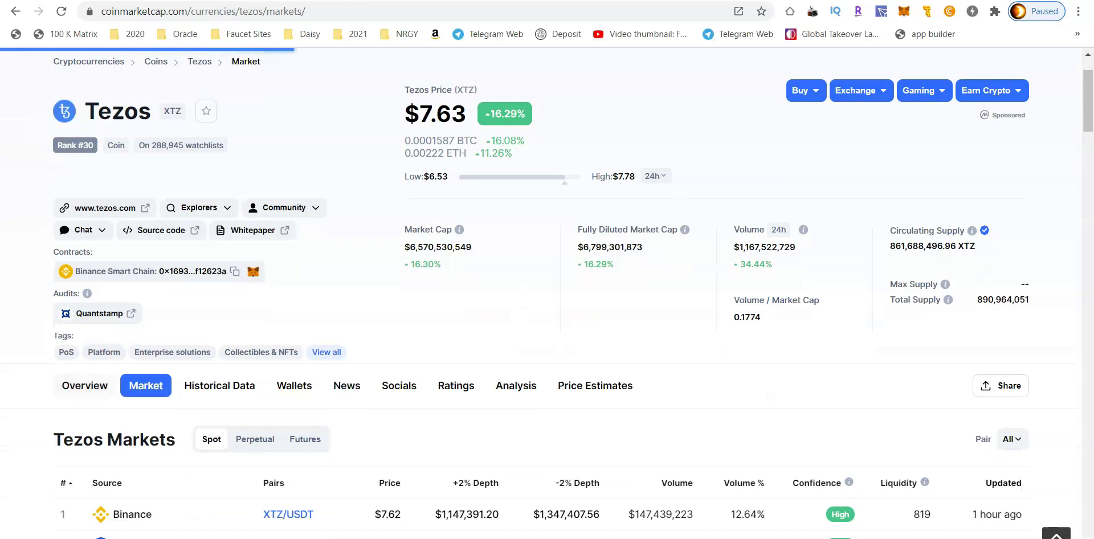
scroll(743, 152, "down", 2)
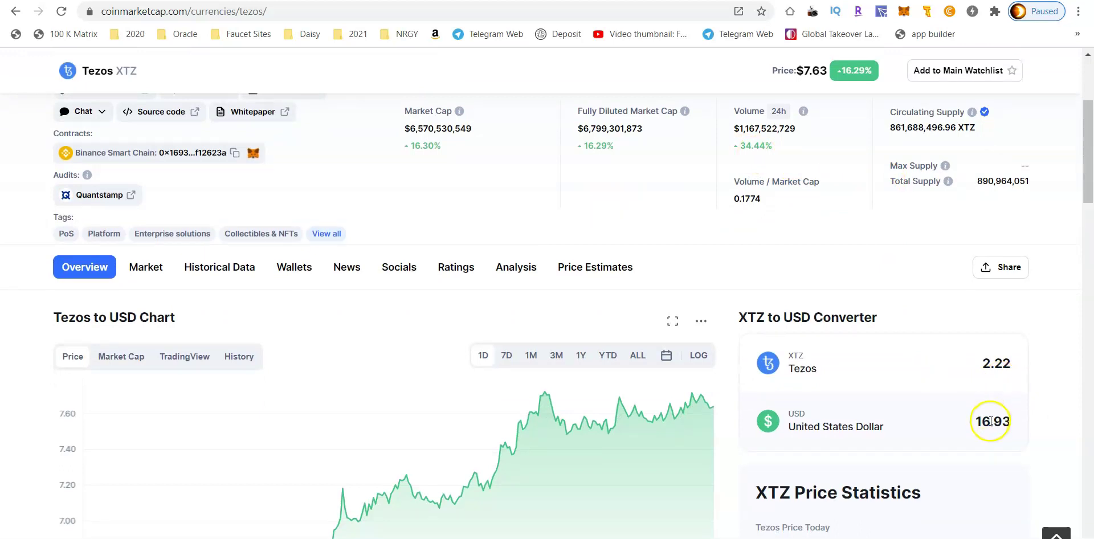
Step: Check the Tezos balance in the Temple Wallet extension, reopening it once, and close it
left_click(927, 16)
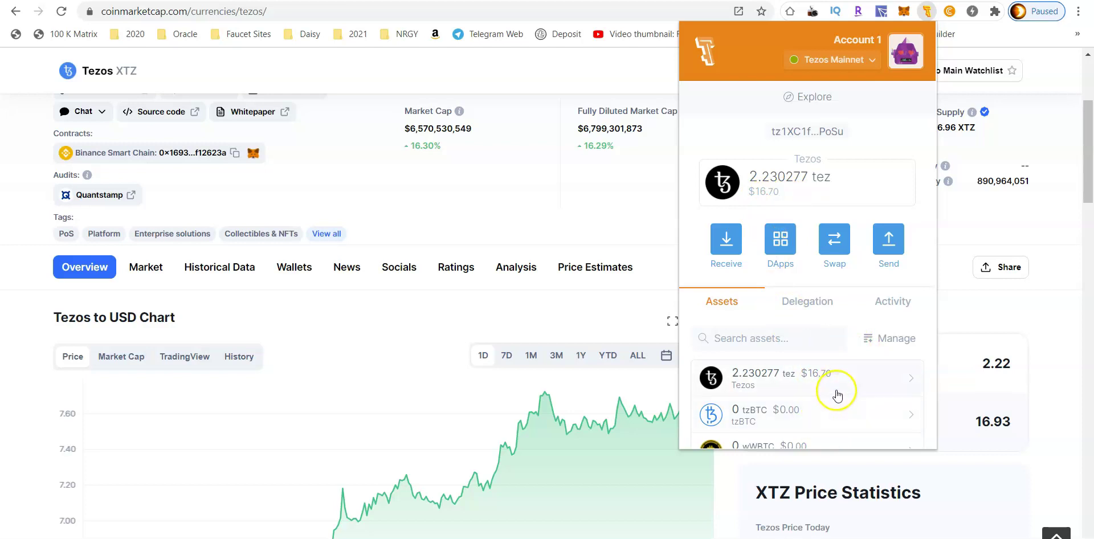
right_click(345, 538)
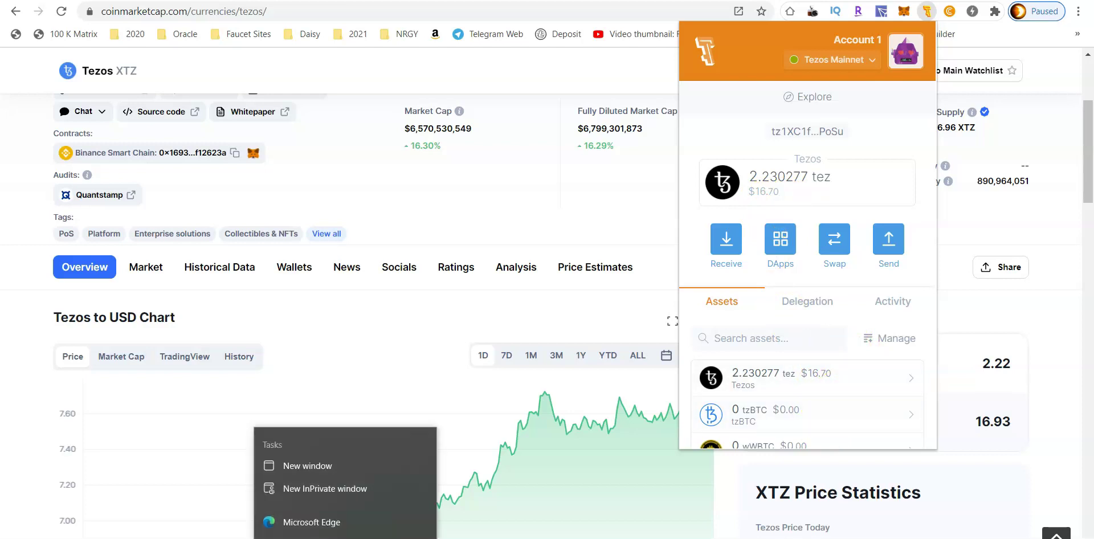
left_click(405, 362)
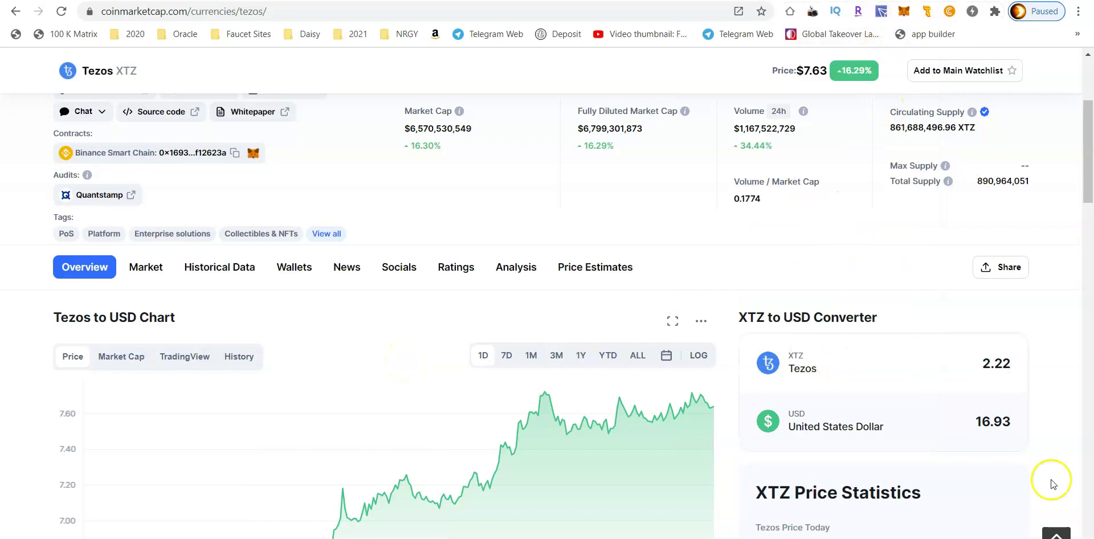
left_click(926, 13)
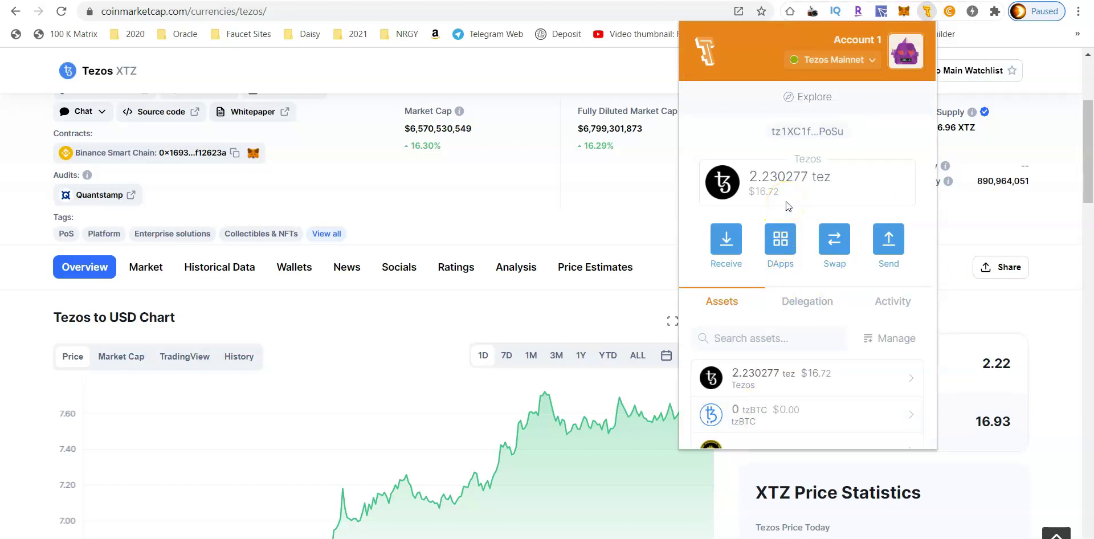
left_click(1042, 130)
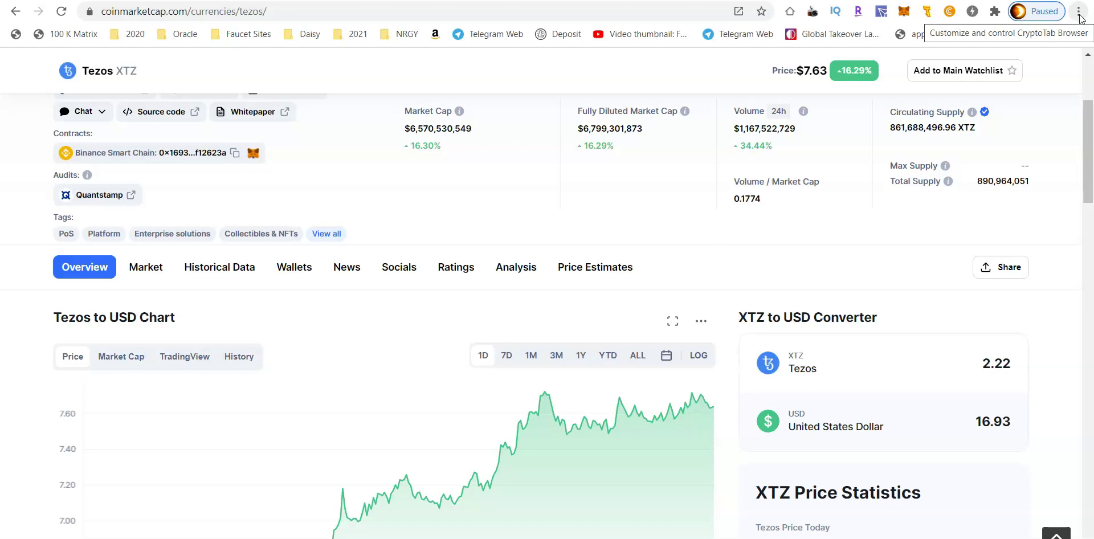
Step: Open the browser's extensions page, disable the Temple - Tezos Wallet extension and enable it again
left_click(1079, 12)
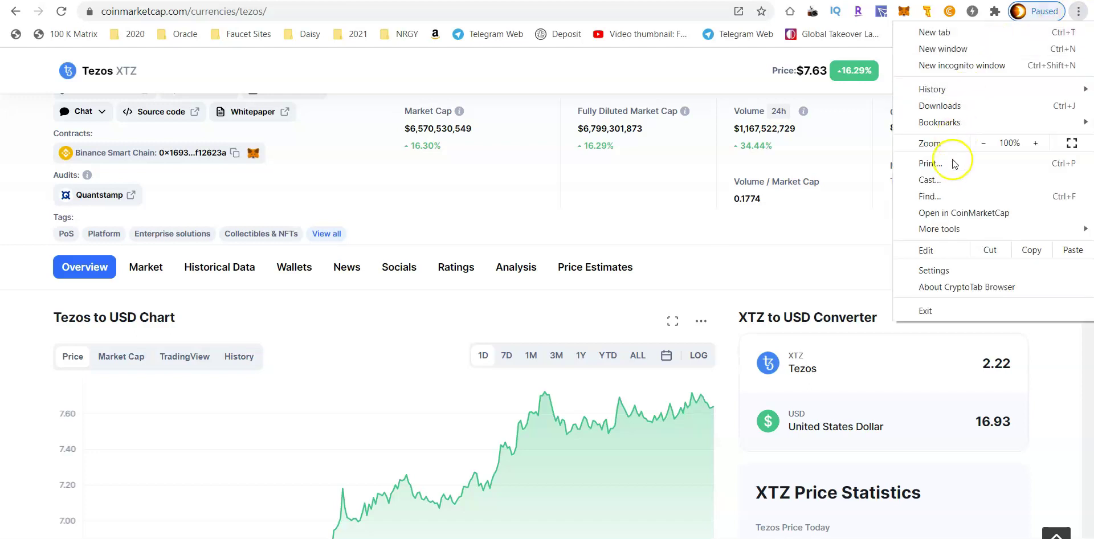
mouse_move(950, 238)
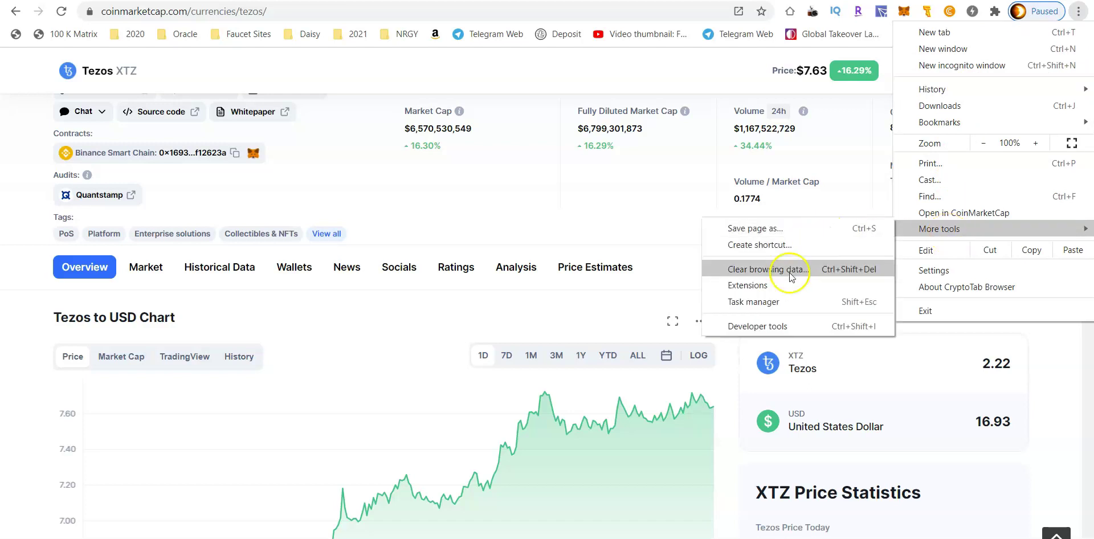
left_click(775, 287)
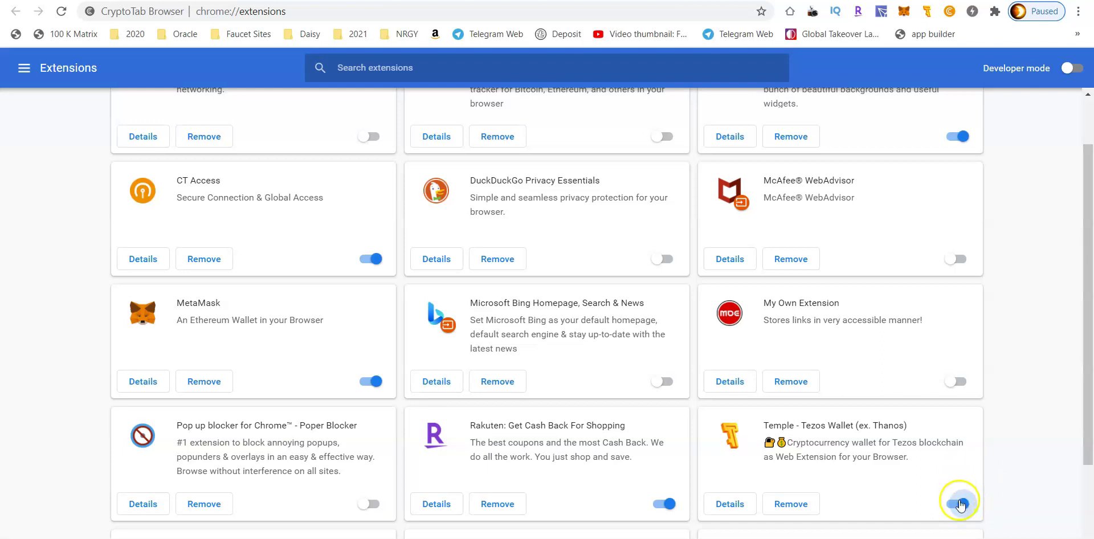
left_click(961, 503)
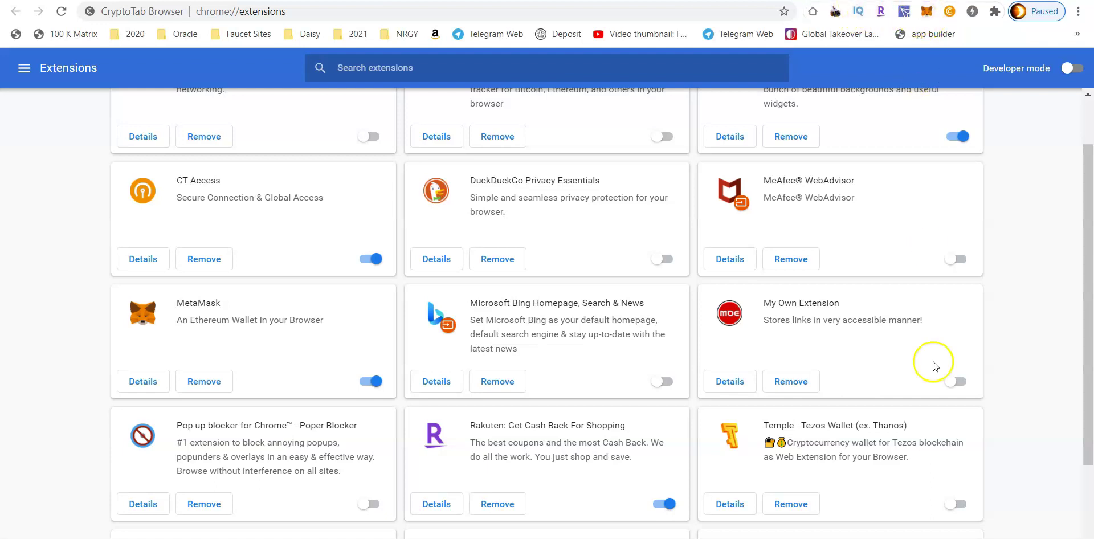
left_click(954, 504)
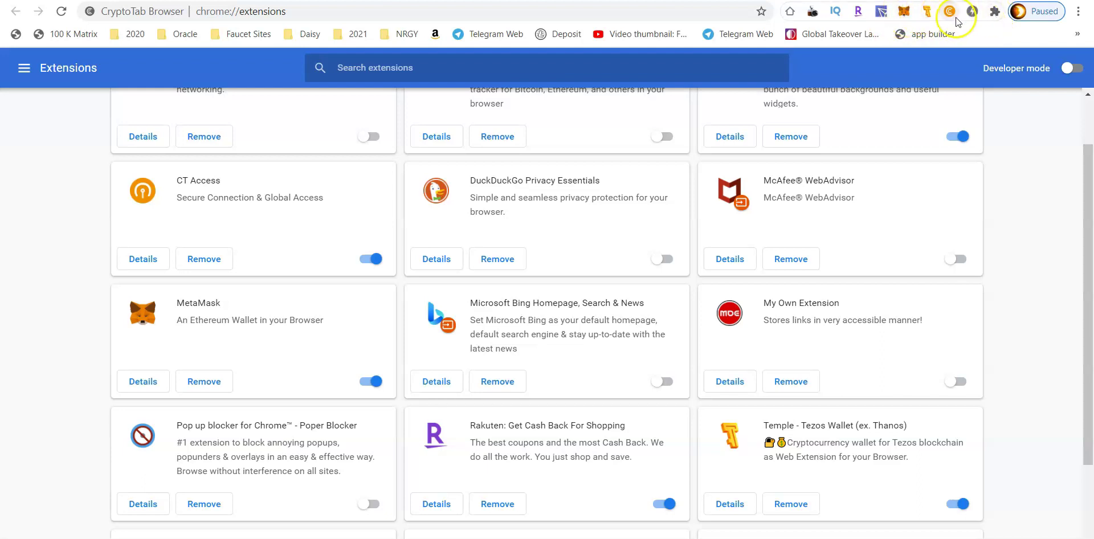
Step: Unpin the Temple - Tezos Wallet extension from the browser toolbar and pin it again
left_click(995, 13)
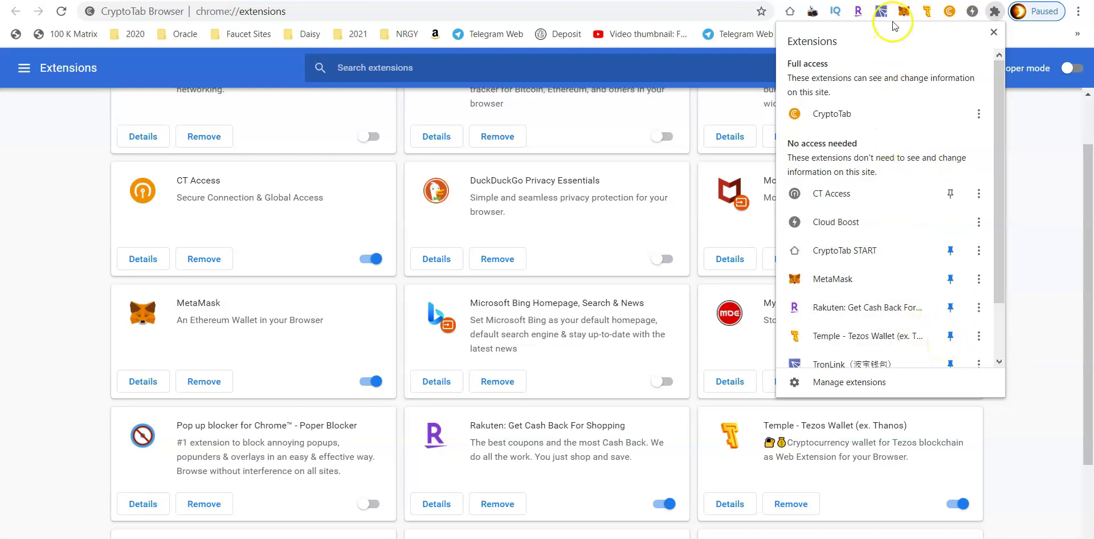
left_click(951, 337)
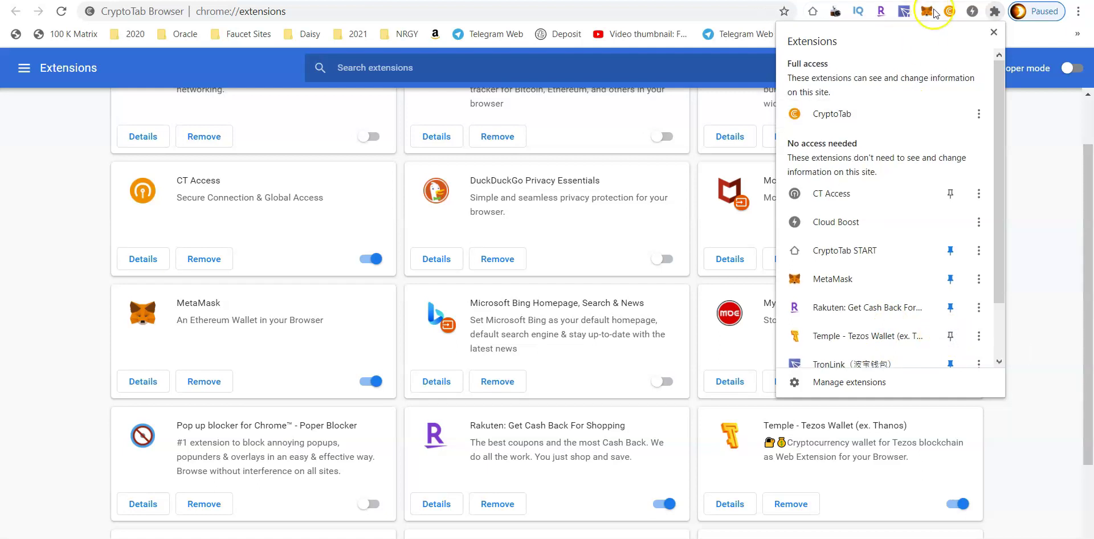
left_click(951, 337)
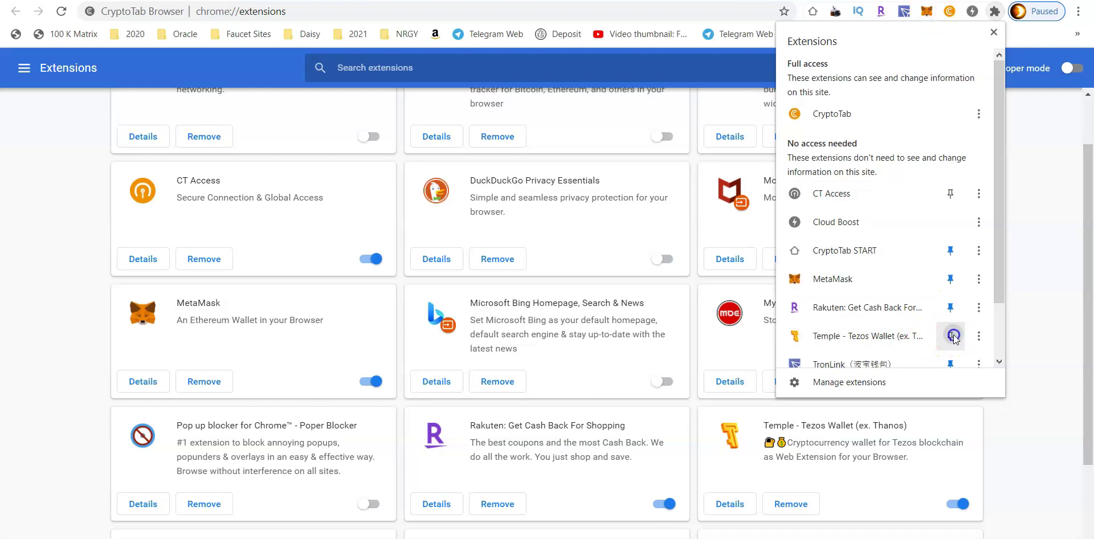
left_click(994, 32)
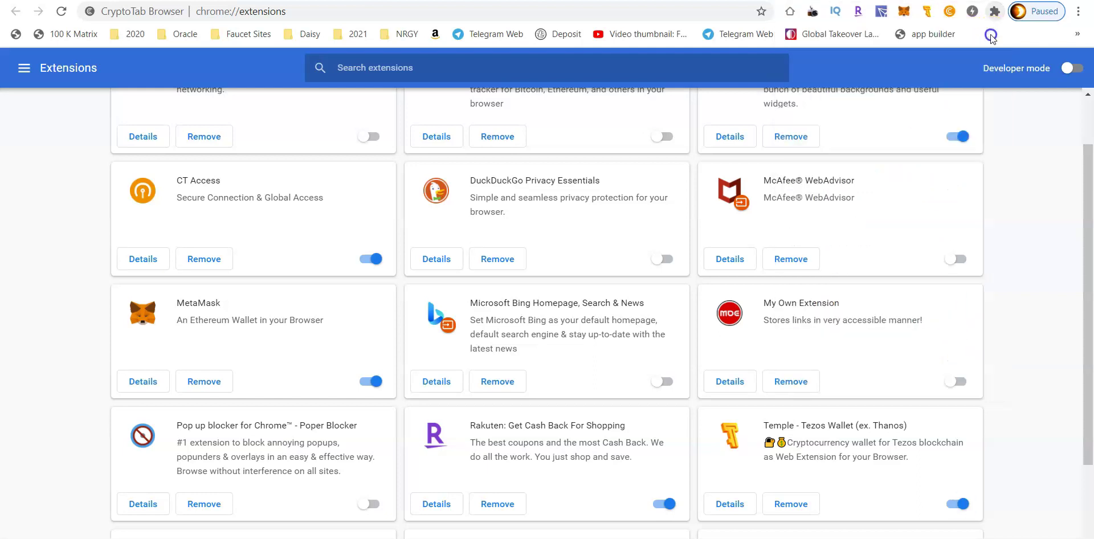
Step: Open the Temple Wallet extension, enter the wallet password and unlock the wallet
left_click(927, 11)
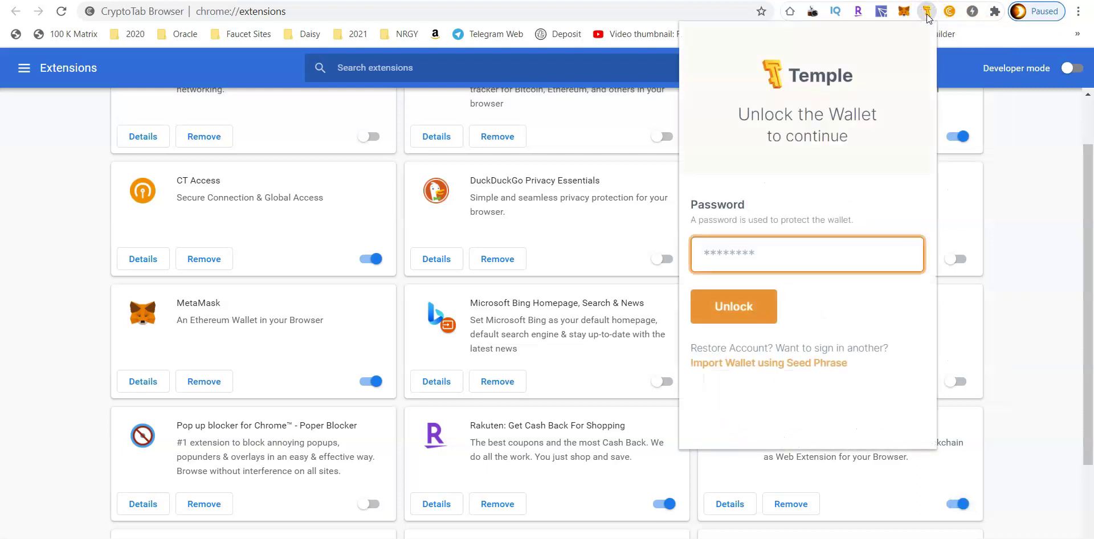
type("••••••••••••")
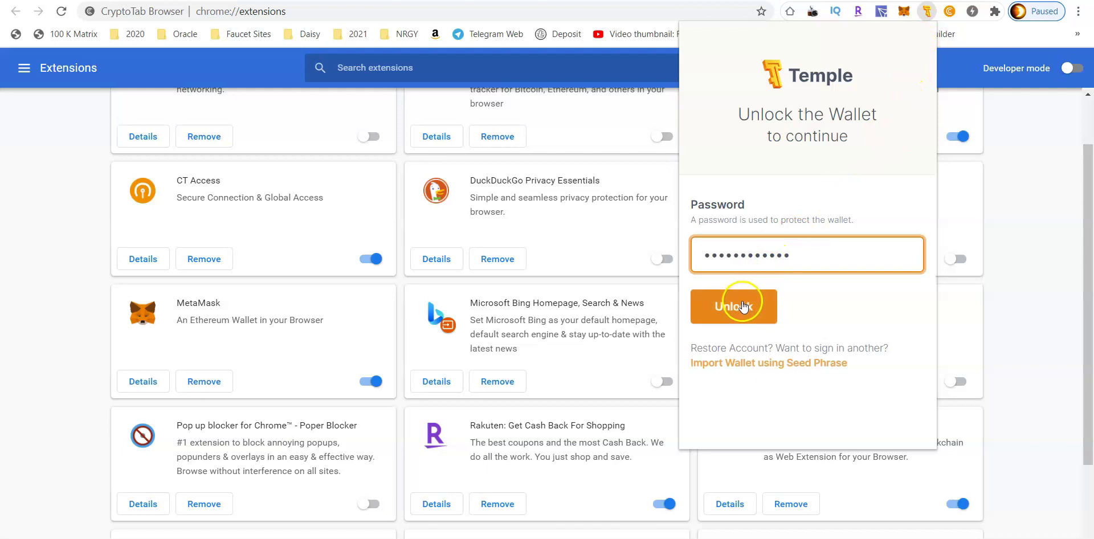
left_click(742, 303)
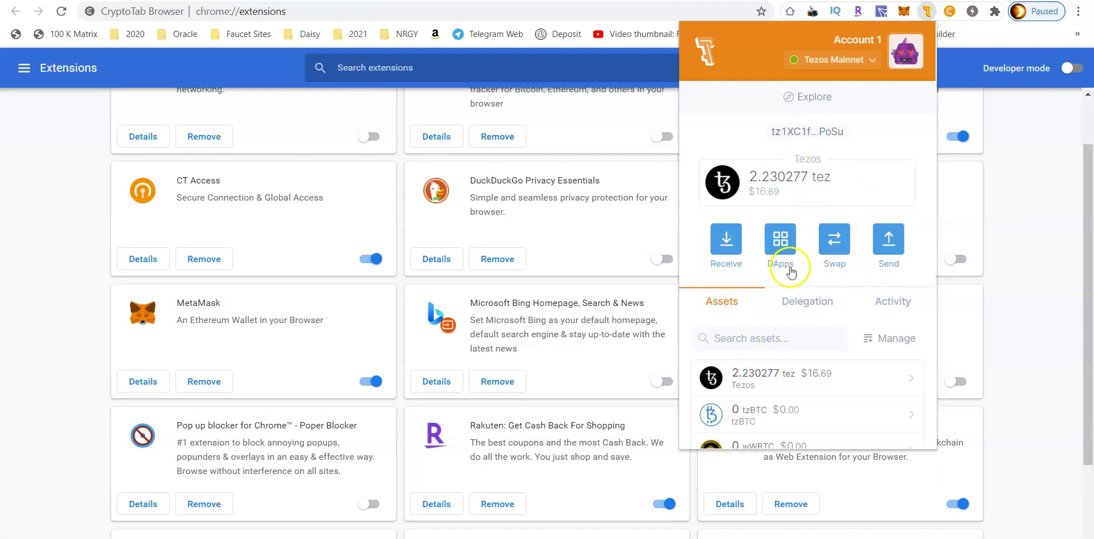
Step: Examine the Temple Wallet's asset list and its DApps, Swap and Send options
left_click(781, 246)
left_click(781, 248)
scroll(826, 323, "down", 3)
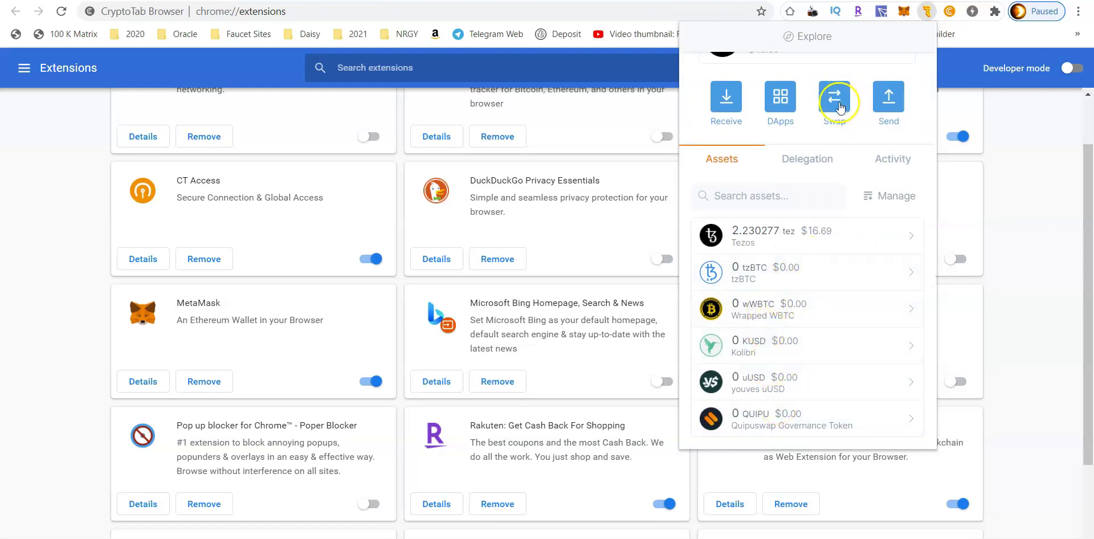
scroll(832, 269, "up", 2)
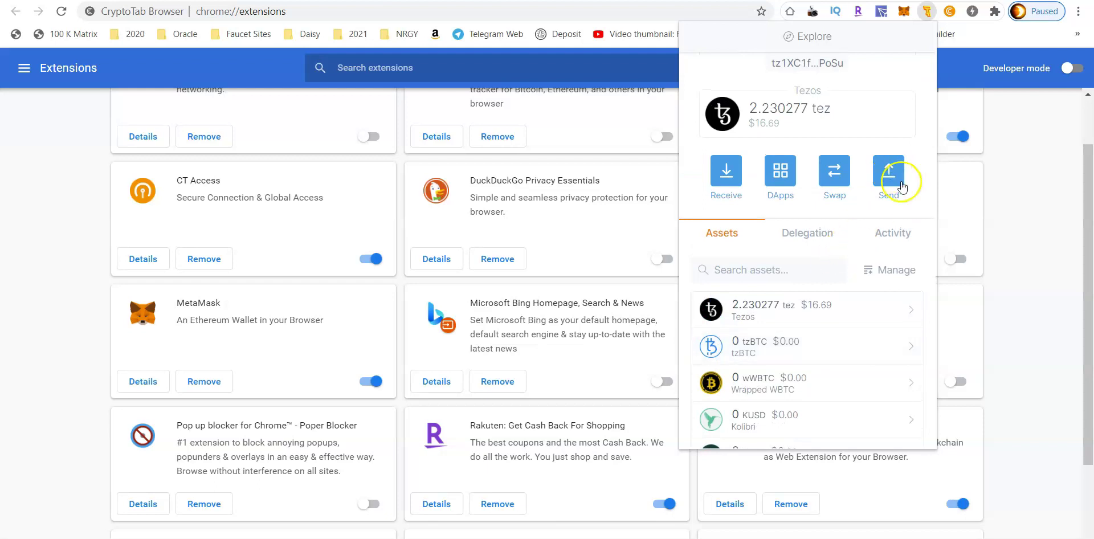
scroll(852, 302, "up", 2)
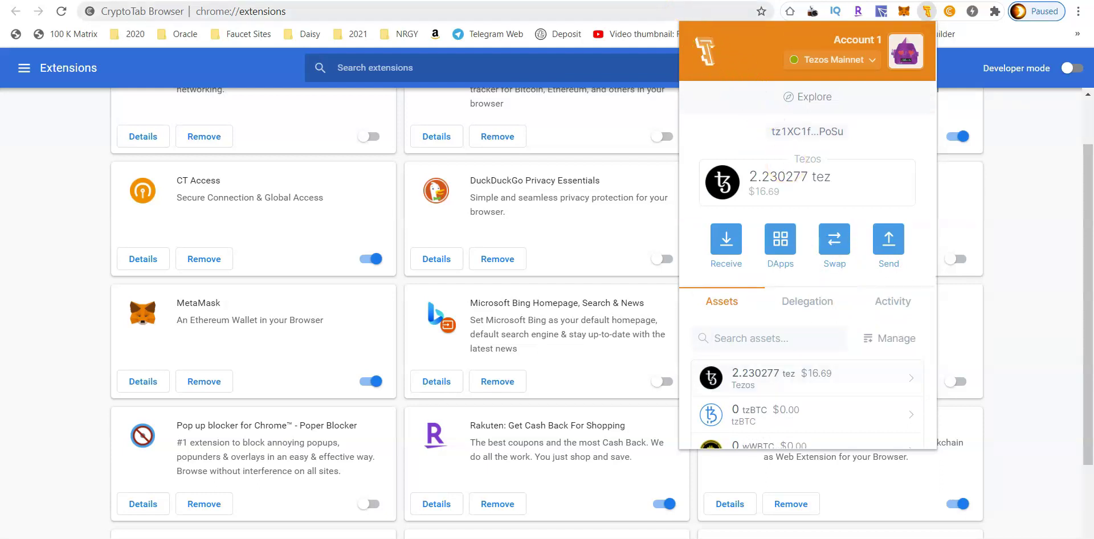
Step: Switch to the Temple Wallet download page and view the browser selection
left_click(673, 1)
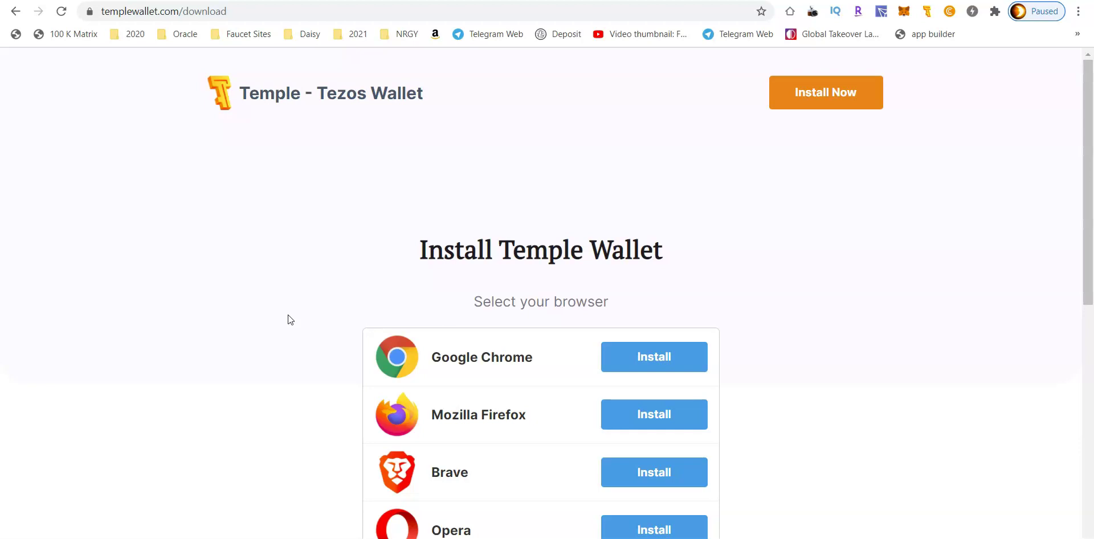
scroll(288, 314, "down", 1)
scroll(288, 314, "up", 1)
Step: Go back to the Temple Wallet home page and look through its whole content
left_click(16, 13)
scroll(61, 255, "down", 1)
scroll(60, 255, "down", 9)
scroll(547, 292, "down", 11)
scroll(547, 292, "down", 11)
scroll(547, 293, "down", 16)
scroll(547, 293, "down", 2)
scroll(547, 293, "up", 18)
scroll(547, 293, "up", 20)
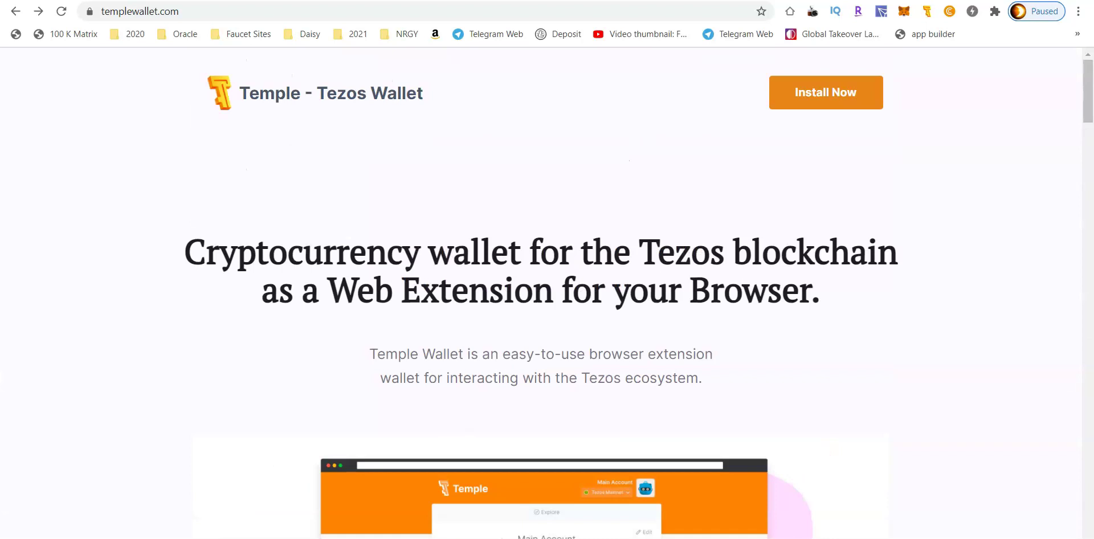
Step: Open the Install Temple Wallet page and examine the list of supported browsers
scroll(61, 258, "down", 4)
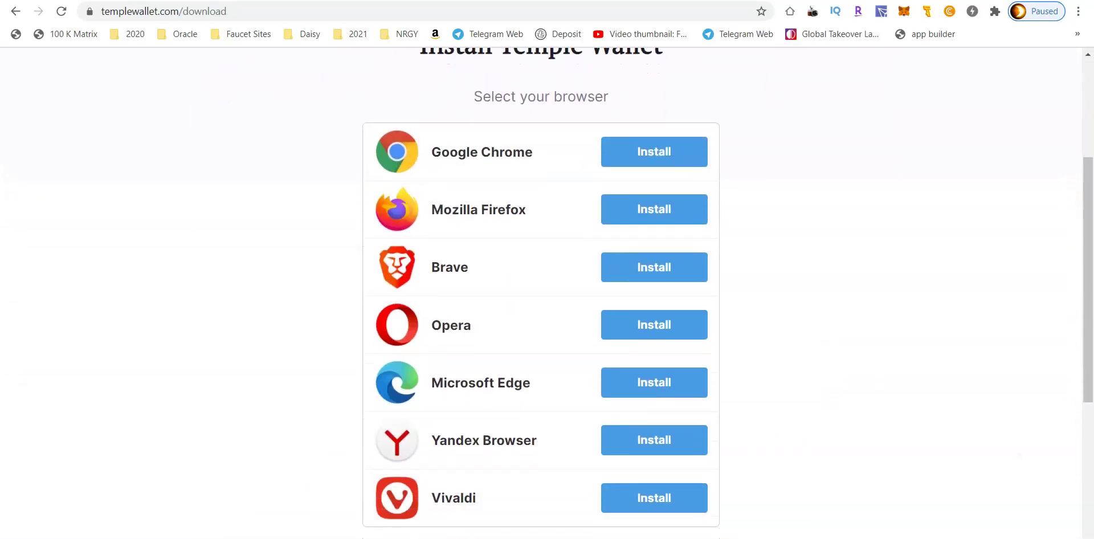
scroll(547, 293, "down", 2)
scroll(548, 292, "up", 1)
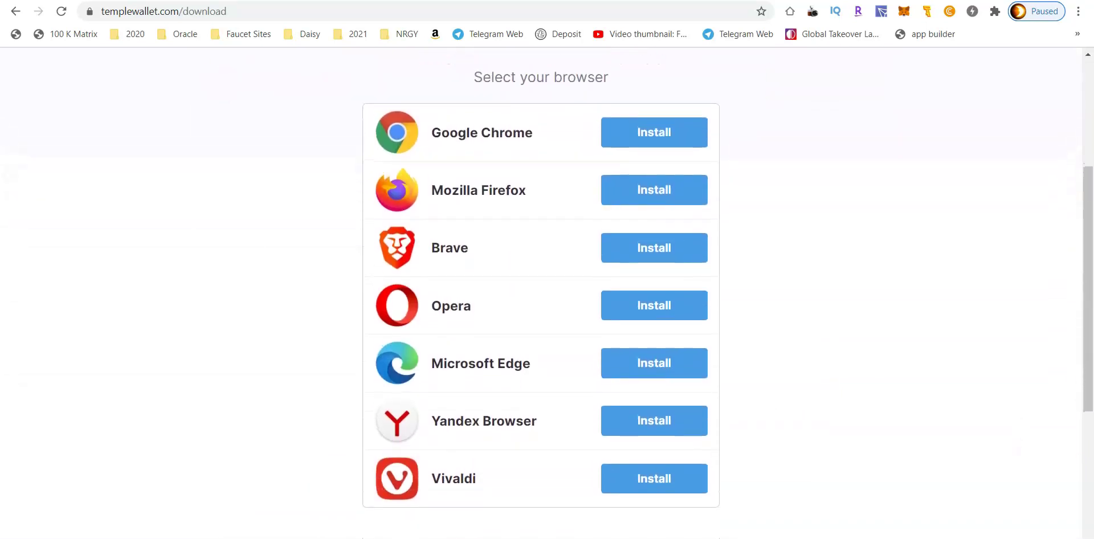